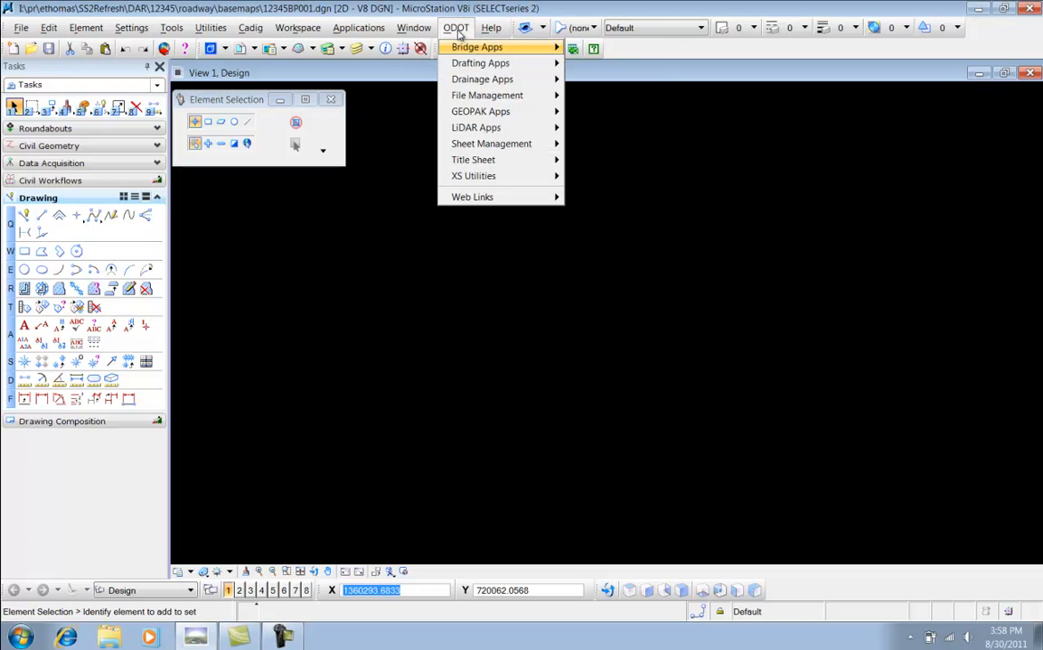
# Open the ODOT Signs drafting application and move its dialog clear of the drawing area
pyautogui.moveTo(488, 63)
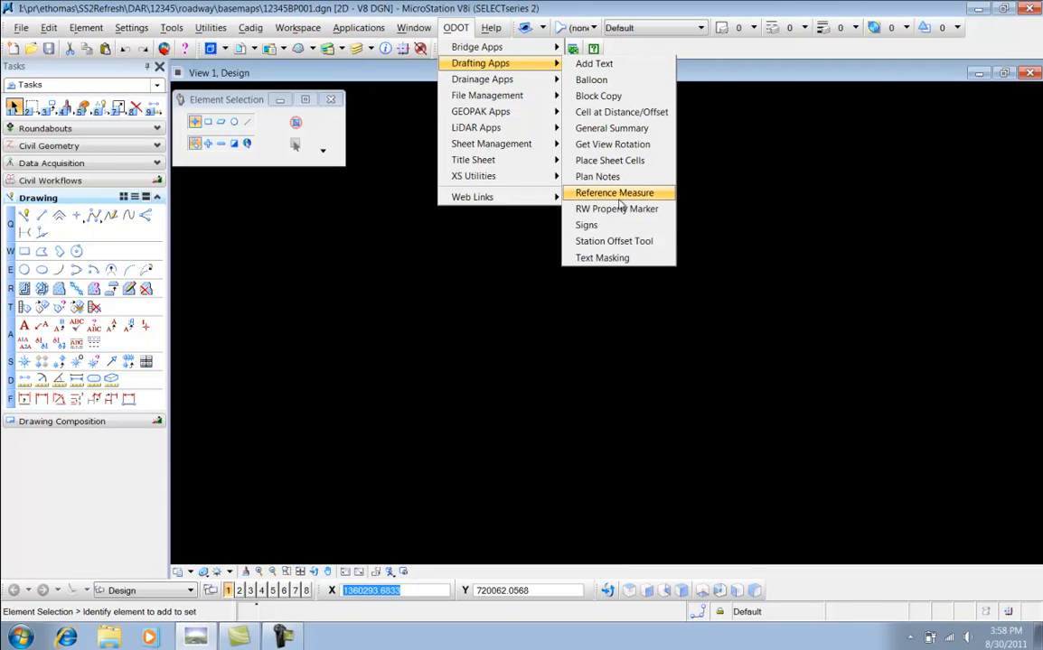
pyautogui.click(588, 226)
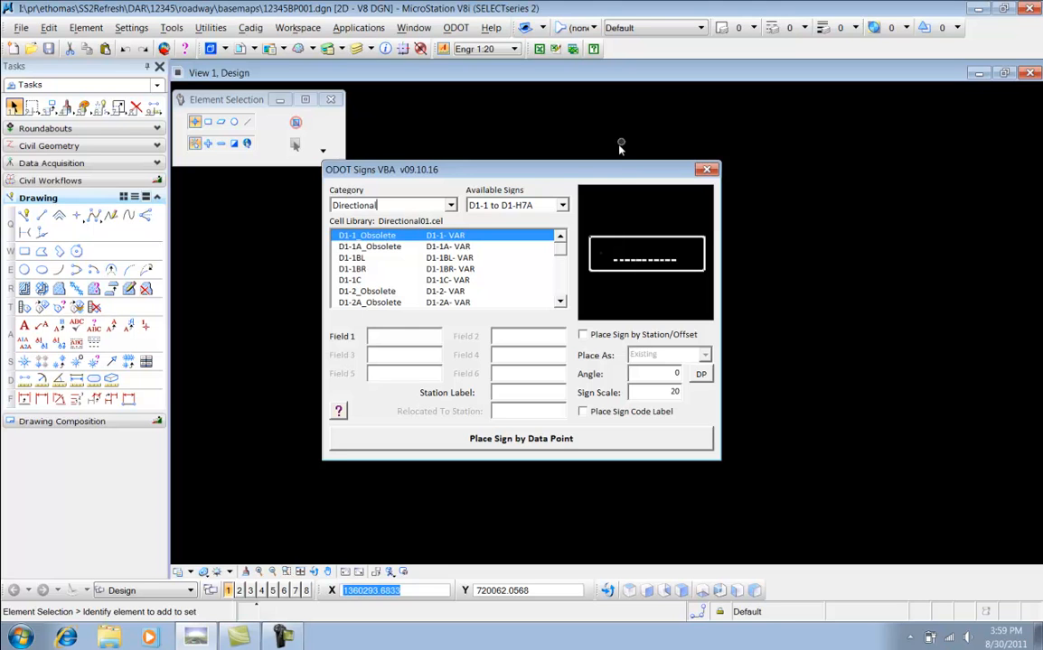
pyautogui.moveTo(610, 171); pyautogui.dragTo(438, 81)
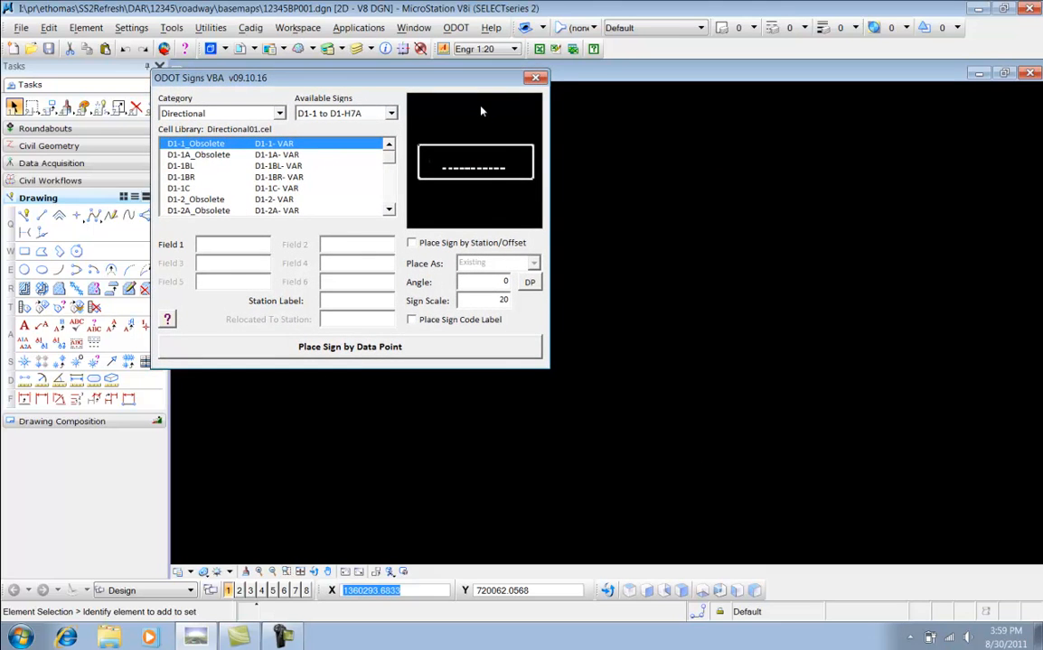
# Review the available sign categories and the sign ranges offered for the Directional category
pyautogui.click(280, 114)
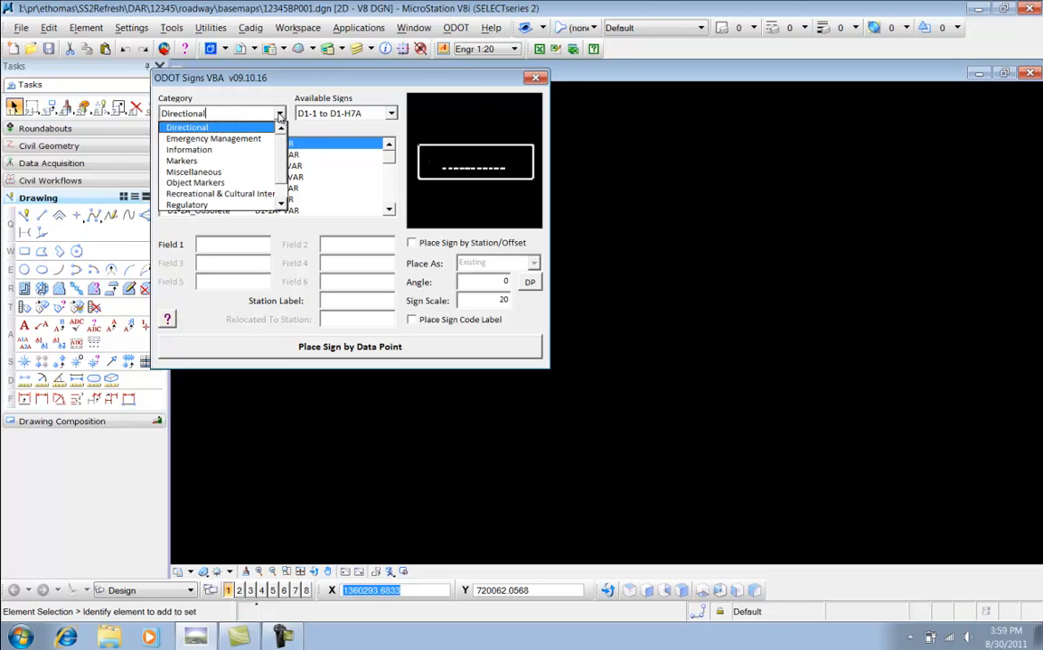
pyautogui.moveTo(280, 152)
pyautogui.mouseDown()
pyautogui.moveTo(281, 178)
pyautogui.moveTo(282, 152)
pyautogui.mouseUp()
pyautogui.click(256, 127)
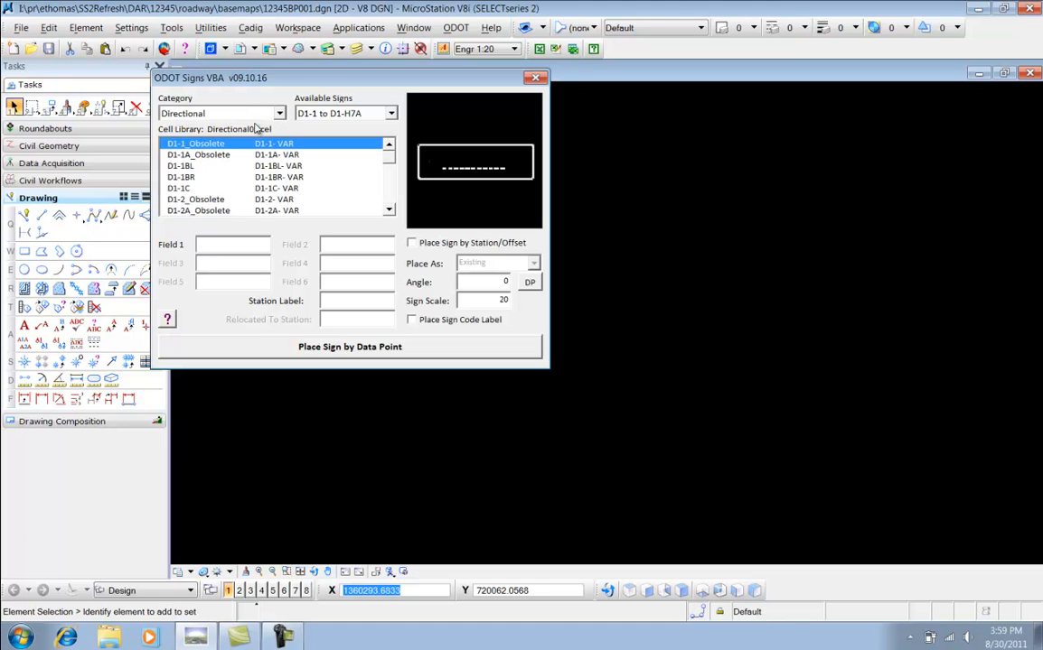
pyautogui.click(391, 114)
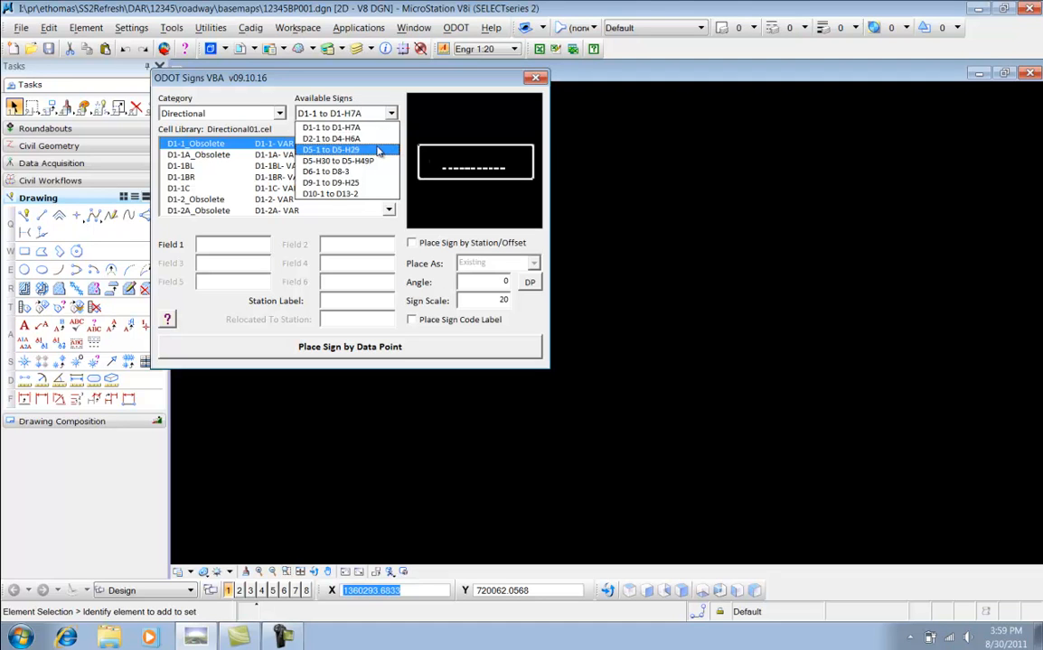
pyautogui.click(379, 100)
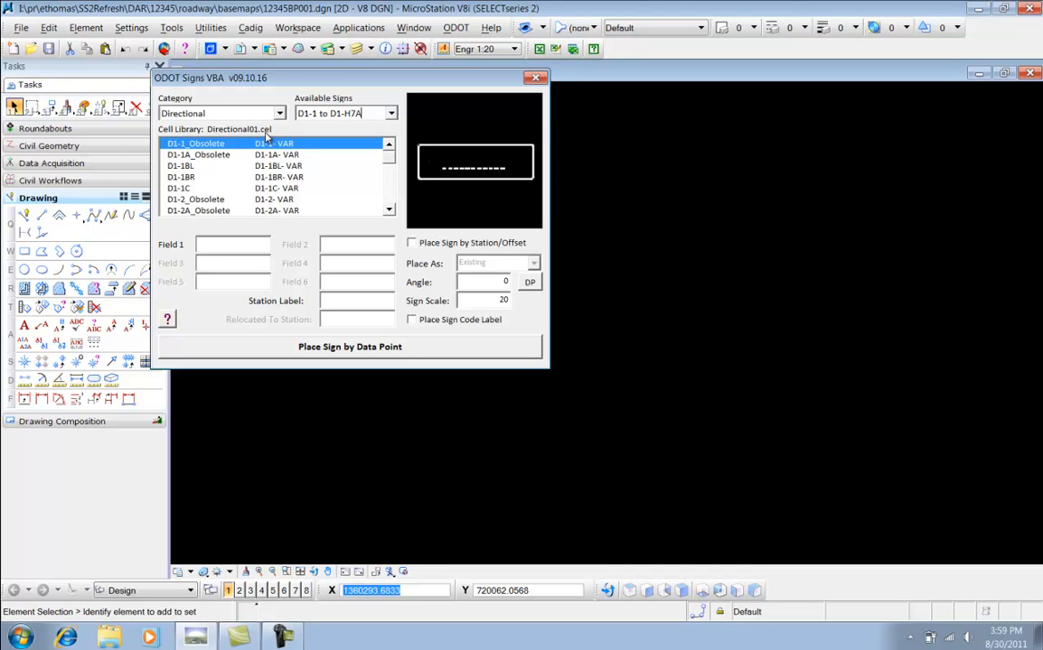
# Preview the D1-H5A_L, D1-H5A_R and D1-H6_L signs in the D1-1 to D1-H7A range
pyautogui.scroll(-2, 393, 174)
pyautogui.scroll(-5, 393, 174)
pyautogui.click(304, 167)
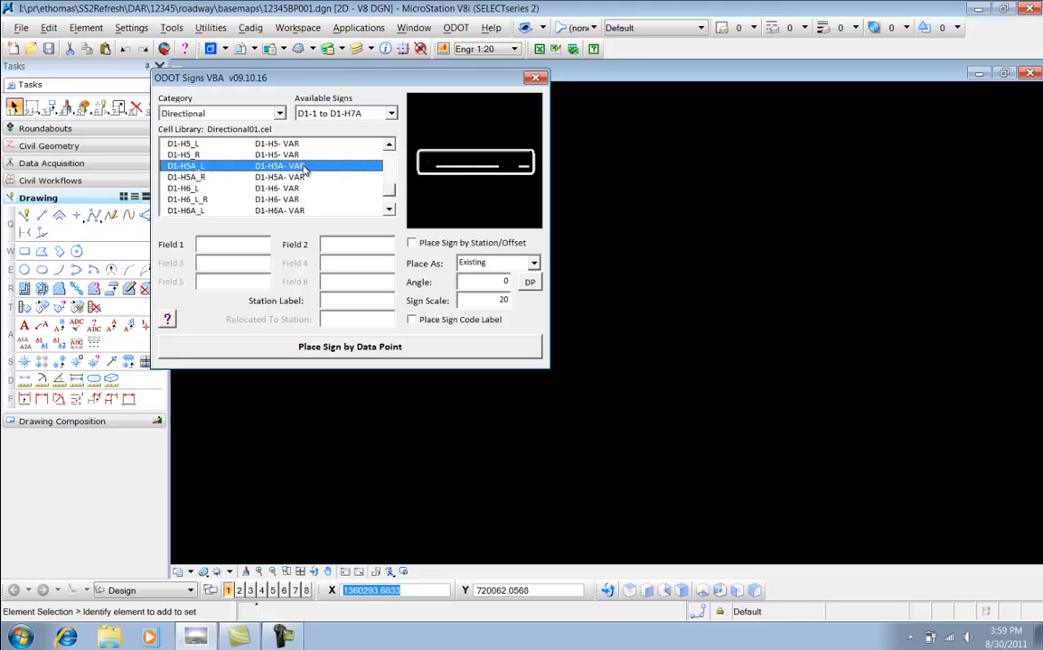
pyautogui.click(304, 177)
pyautogui.click(304, 188)
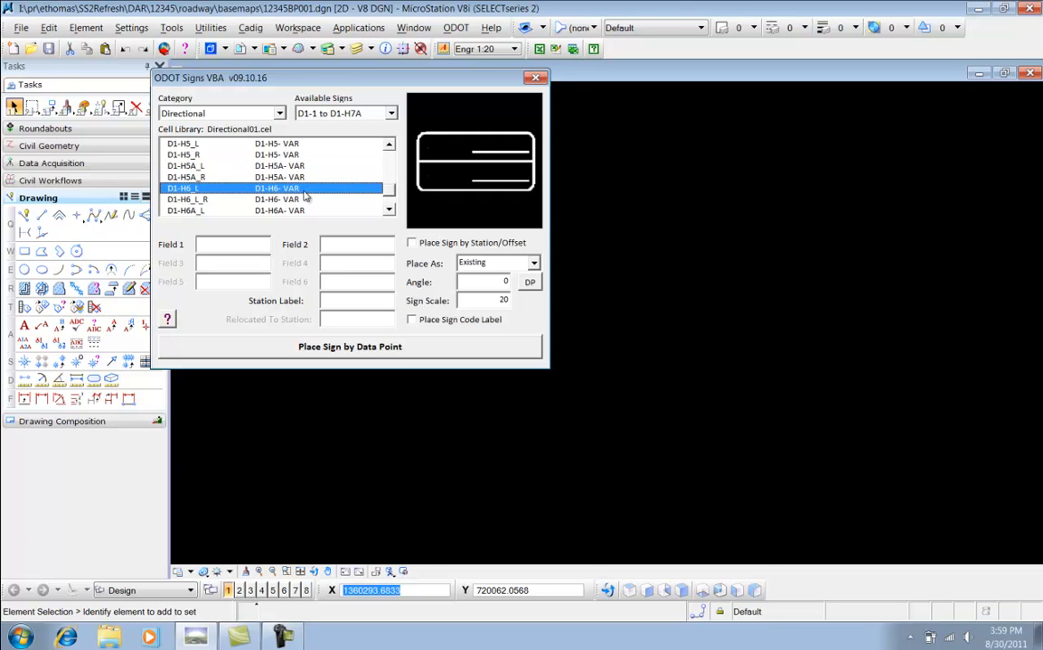
# Switch the available signs to the D2-1 to D4-H6A range and preview several signs, including D3-H3A_L
pyautogui.click(357, 110)
pyautogui.click(386, 143)
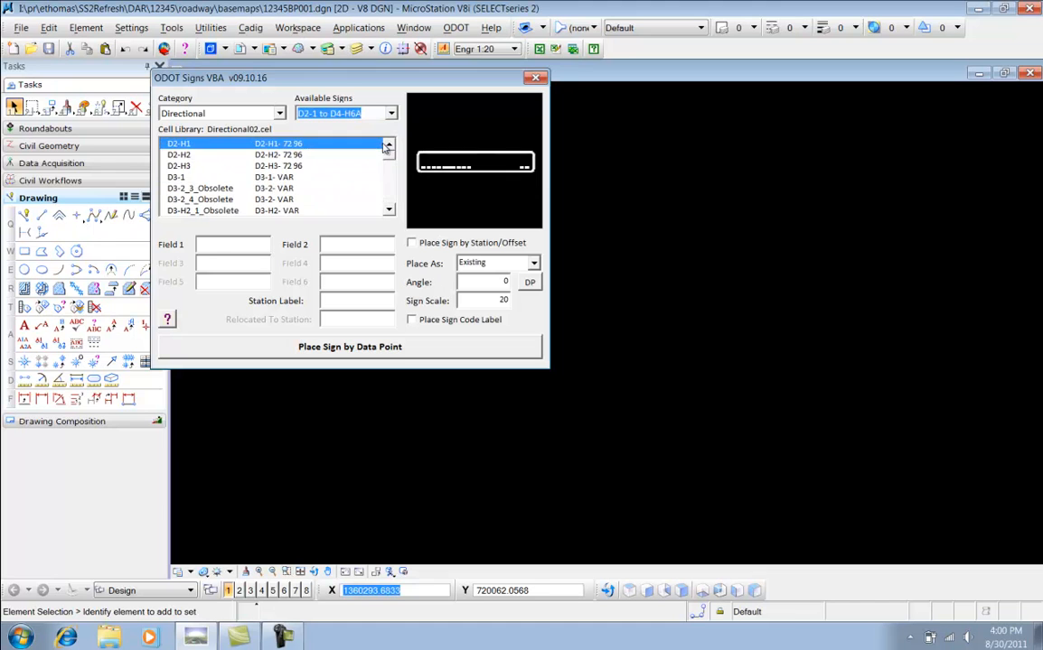
pyautogui.click(393, 169)
pyautogui.click(392, 169)
pyautogui.click(274, 155)
pyautogui.click(281, 167)
pyautogui.click(257, 187)
# Select the D1-1BL sign from the D1-1 to D1-H7A range and keep its placement status as Existing
pyautogui.click(392, 115)
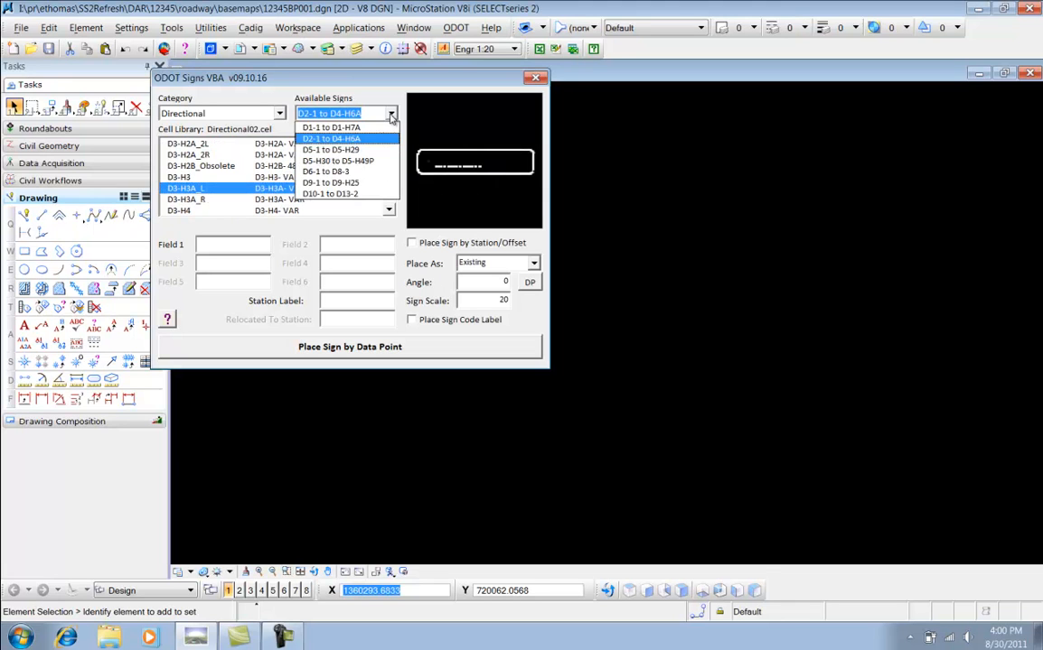
pyautogui.click(353, 127)
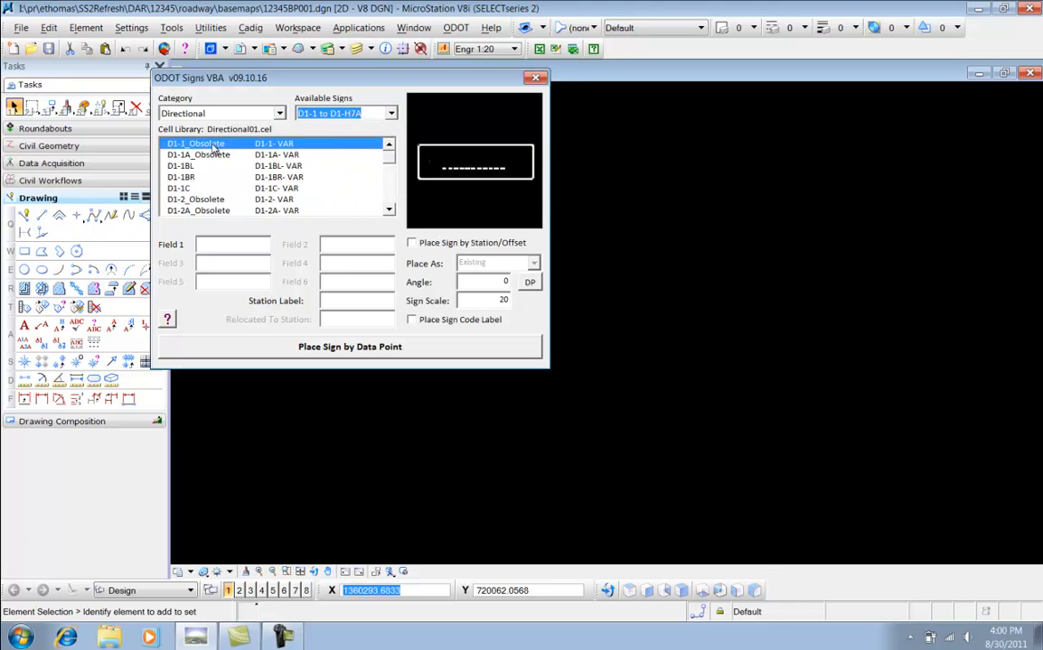
pyautogui.click(213, 145)
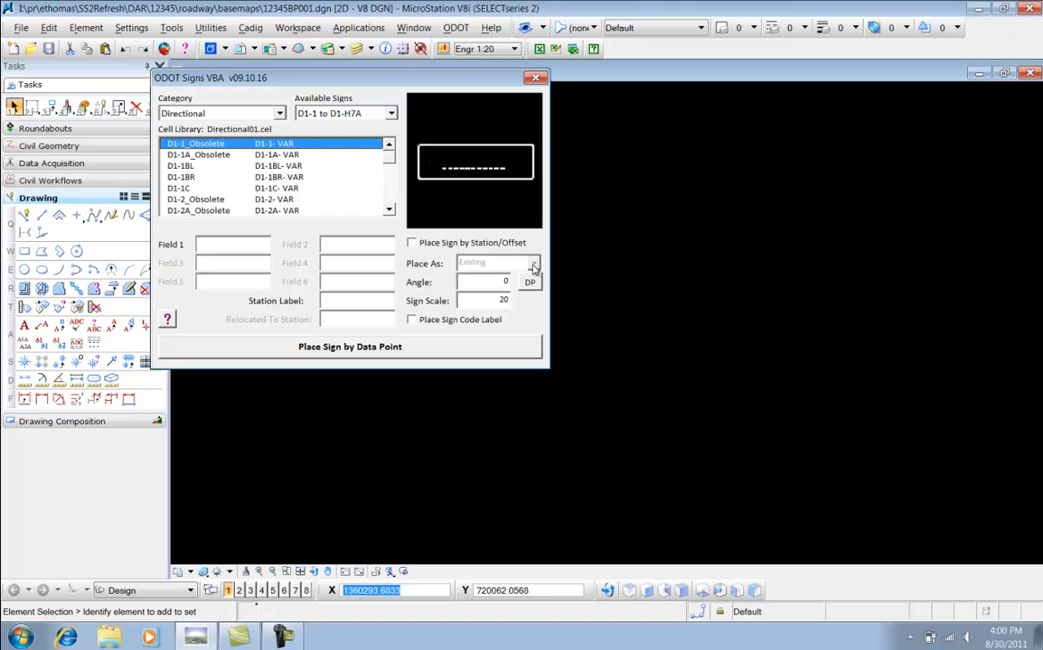
pyautogui.click(177, 166)
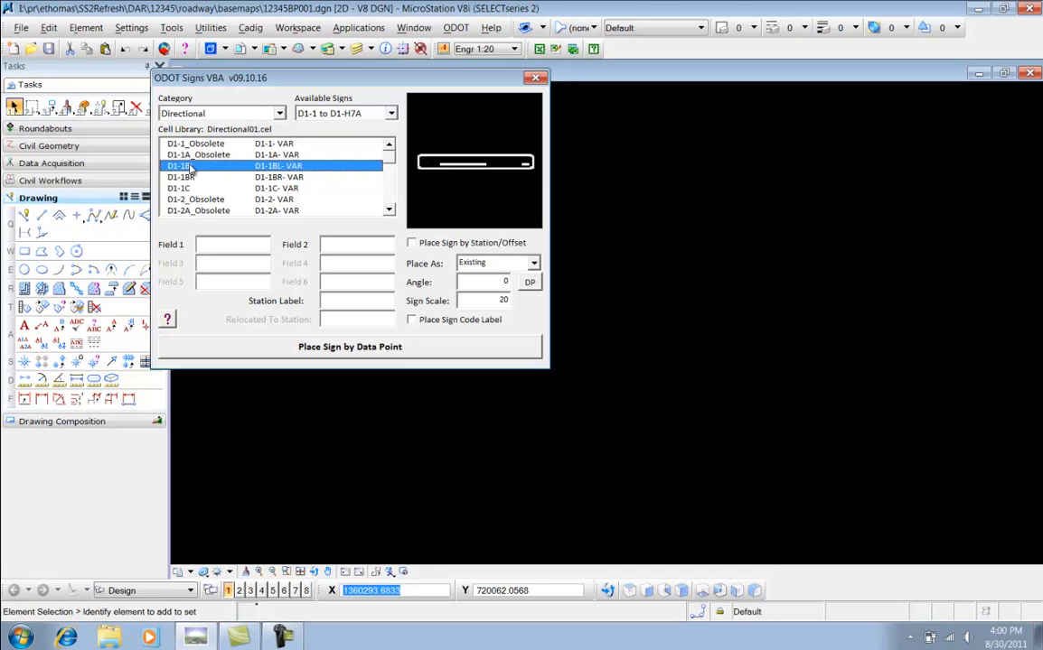
pyautogui.click(534, 265)
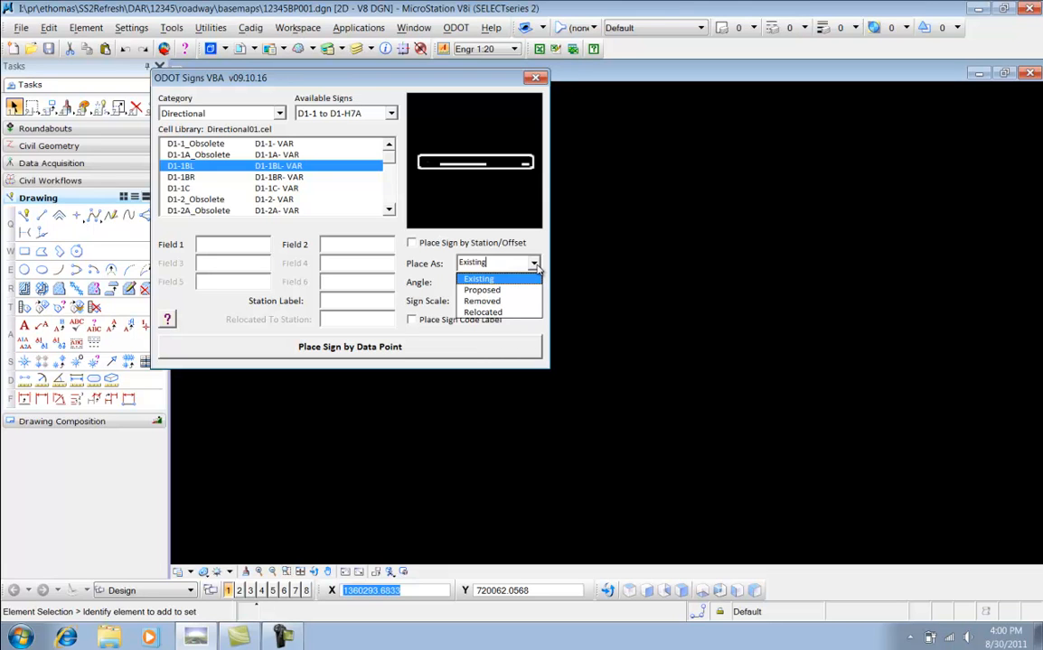
pyautogui.click(536, 267)
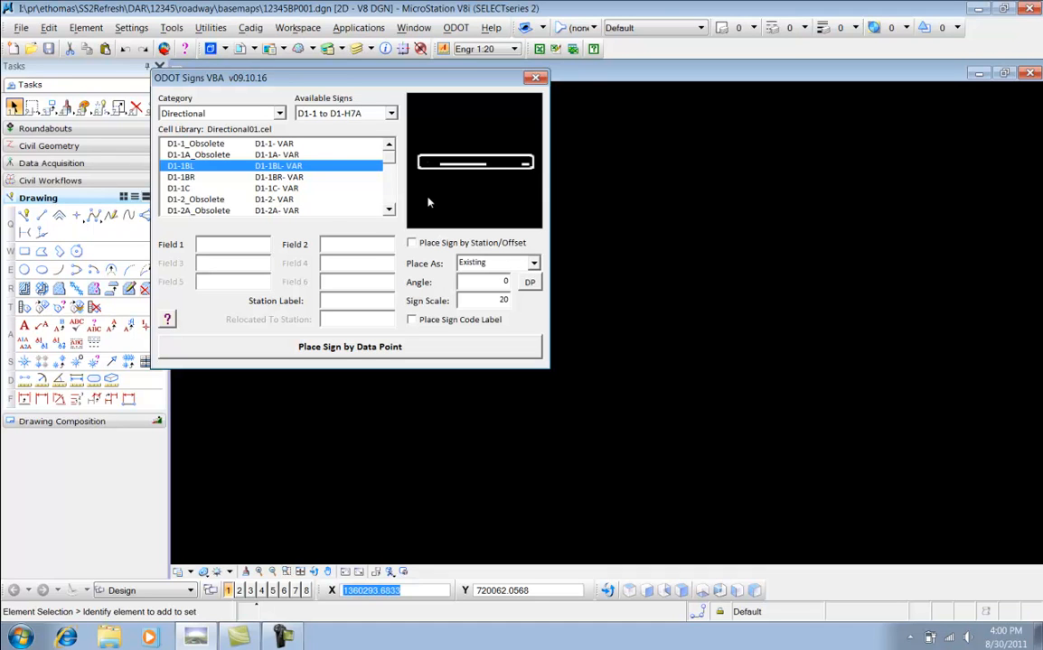
# Fill in the D1-1BL sign text with Columbus in Field 1 and 100 in Field 2
pyautogui.click(241, 245)
pyautogui.click(345, 245)
pyautogui.click(233, 246)
pyautogui.write('Columbus')
pyautogui.press('Tab')
pyautogui.write('100')
pyautogui.press('Tab')
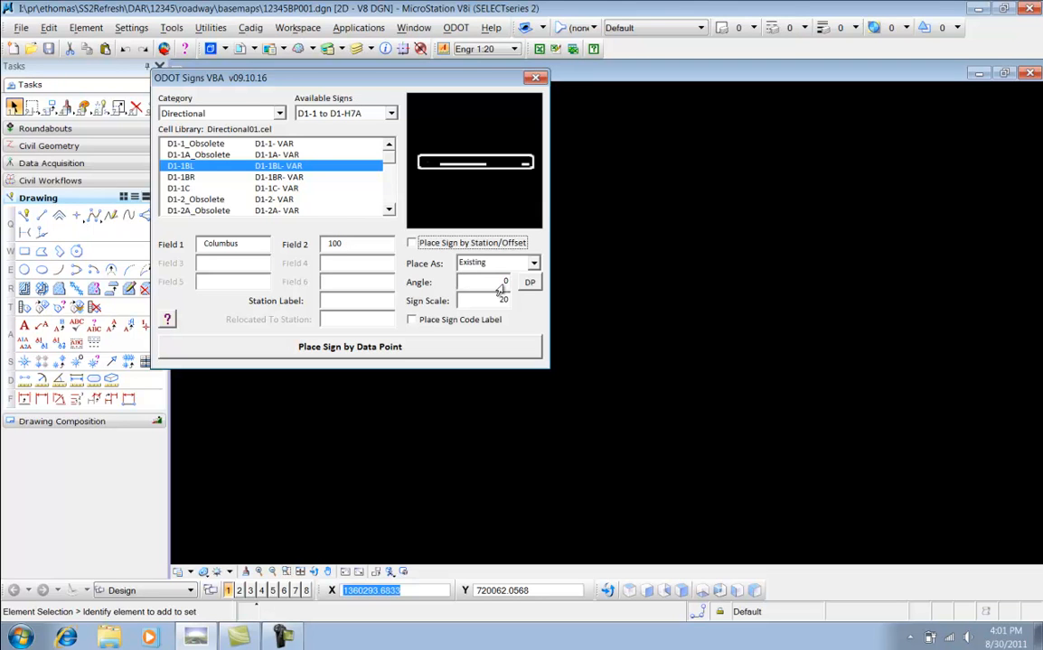
# Define the sign angle by picking two data points in the empty area of the view
pyautogui.doubleClick(500, 288)
pyautogui.click(529, 282)
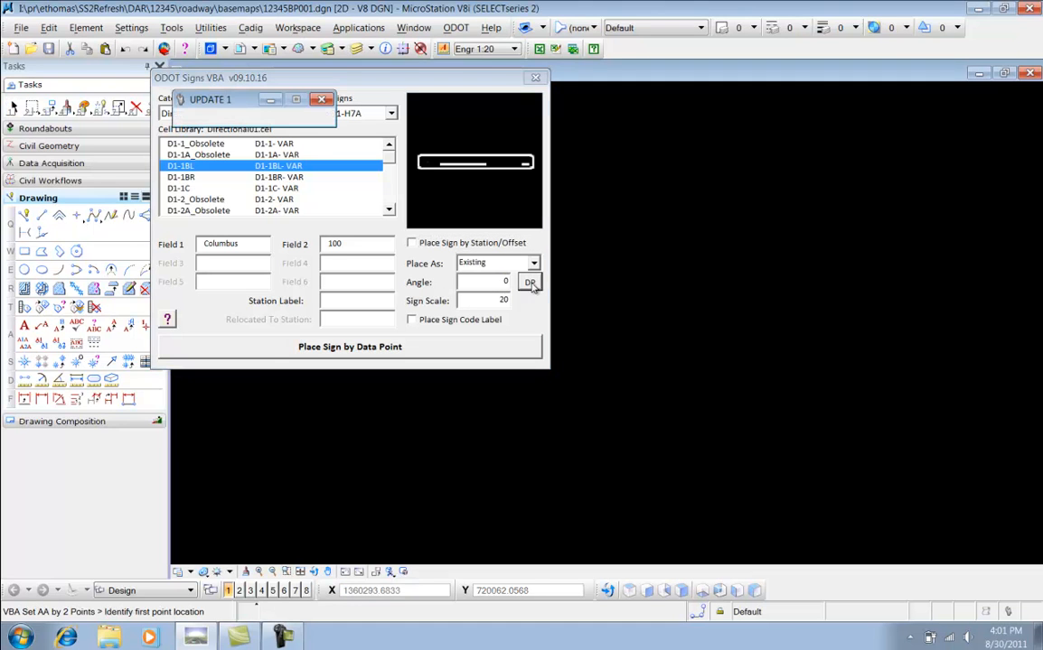
pyautogui.click(693, 355)
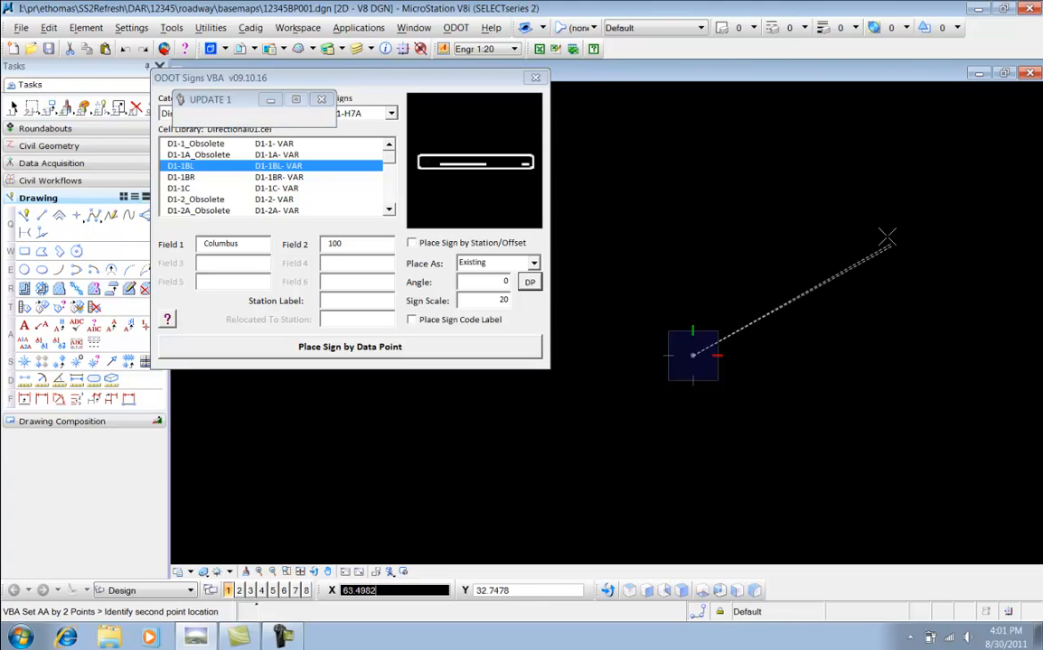
pyautogui.click(836, 217)
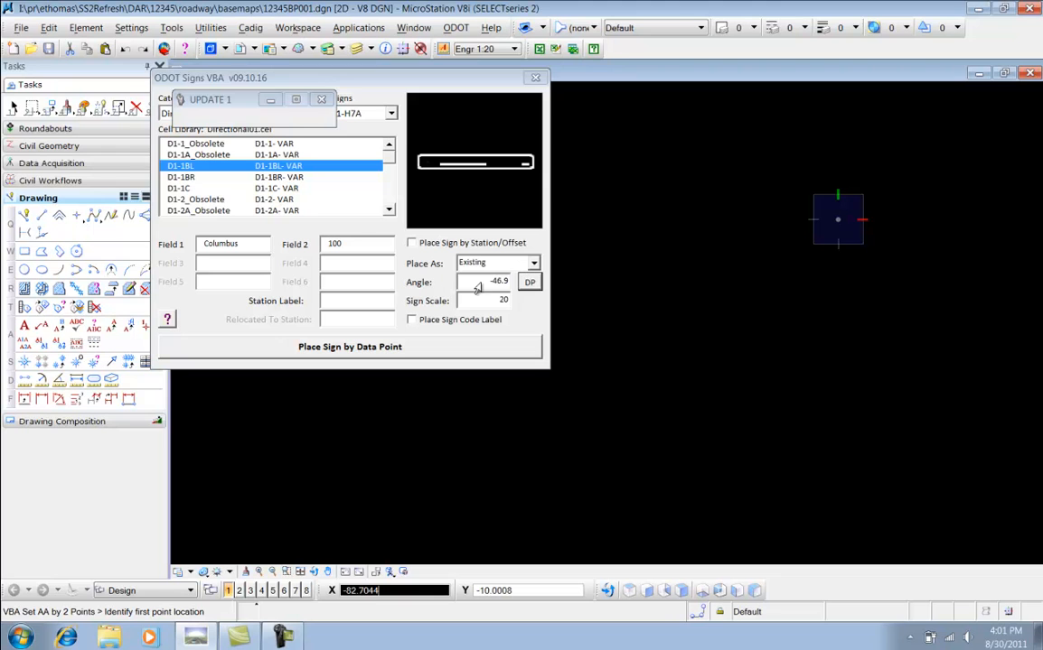
# Set the sign angle to 0
pyautogui.click(503, 282)
pyautogui.press('BackSpace')
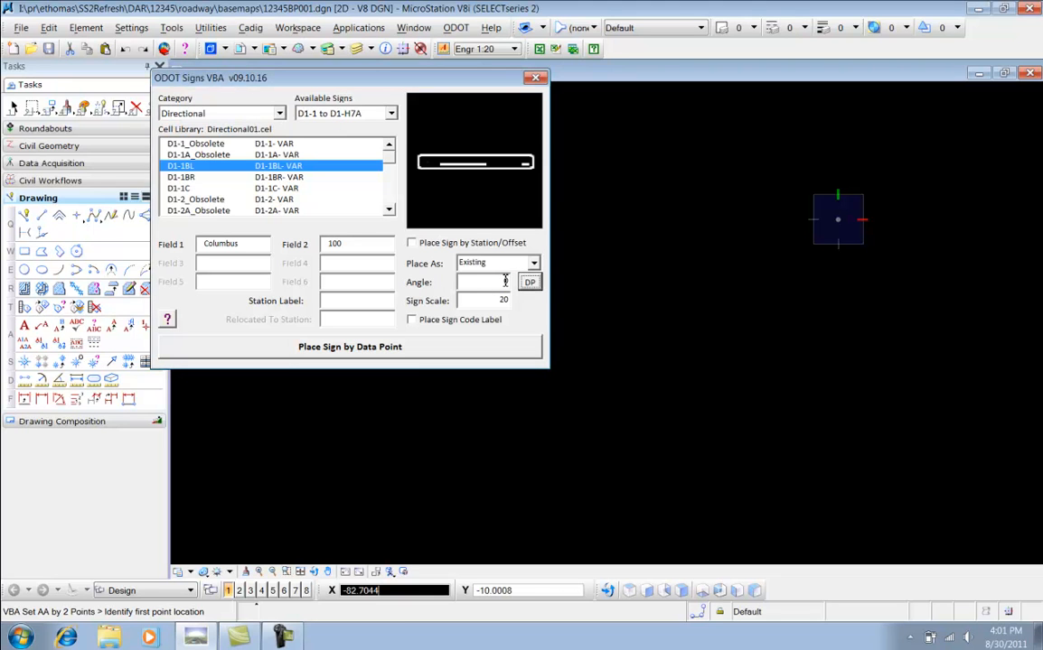
pyautogui.write('0')
# Place the Columbus 100 sign by data point at sign scale 20 with the diagonal up-left distance arrow
pyautogui.moveTo(485, 87); pyautogui.dragTo(479, 88)
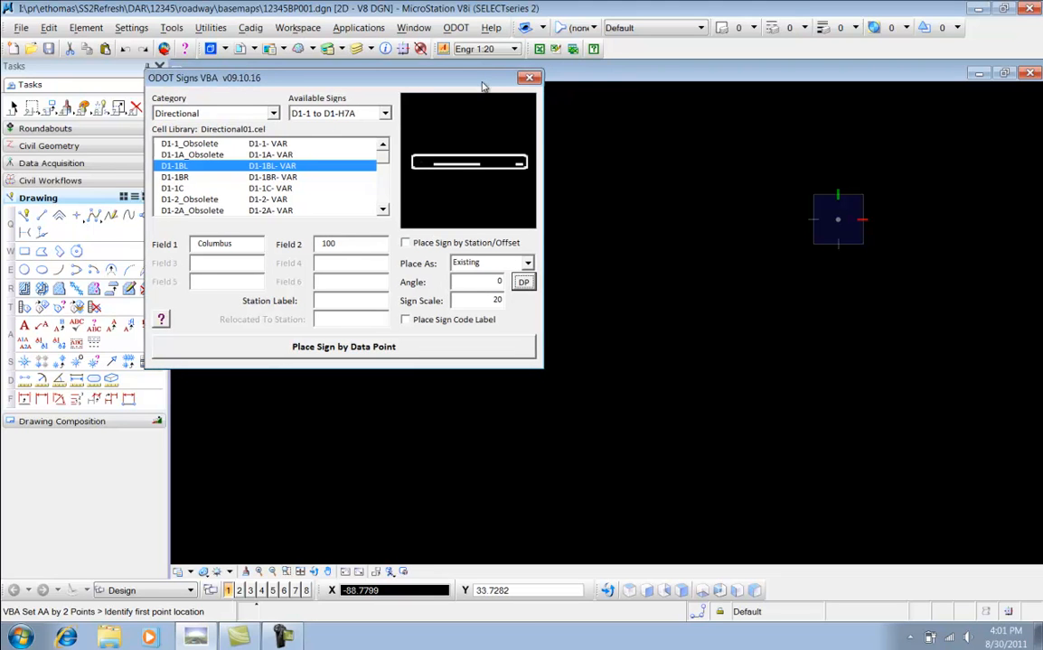
pyautogui.click(484, 303)
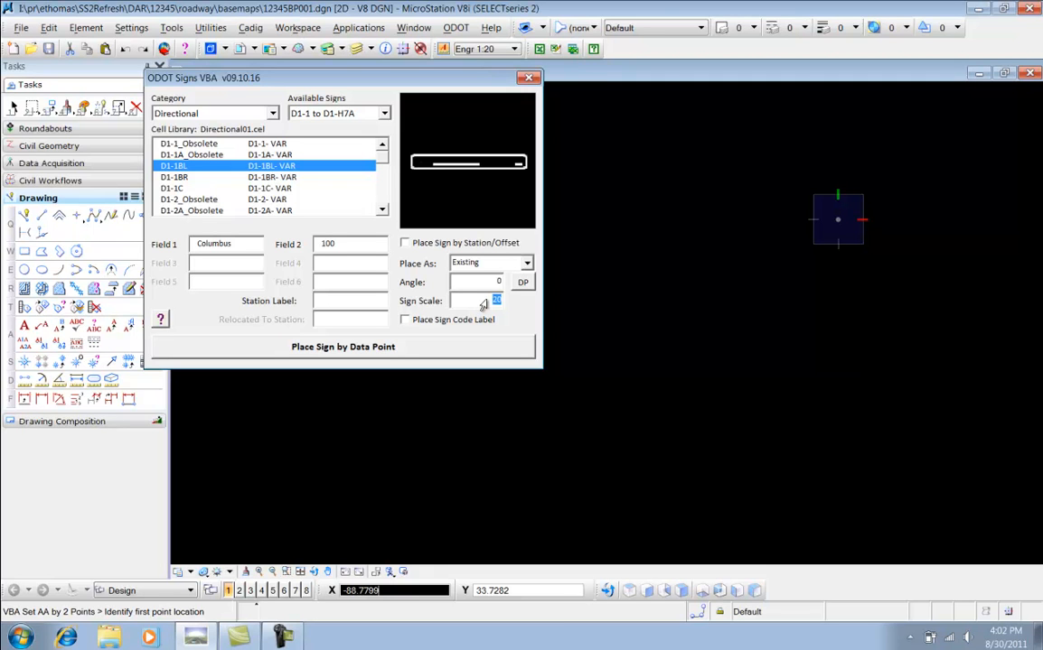
pyautogui.click(381, 350)
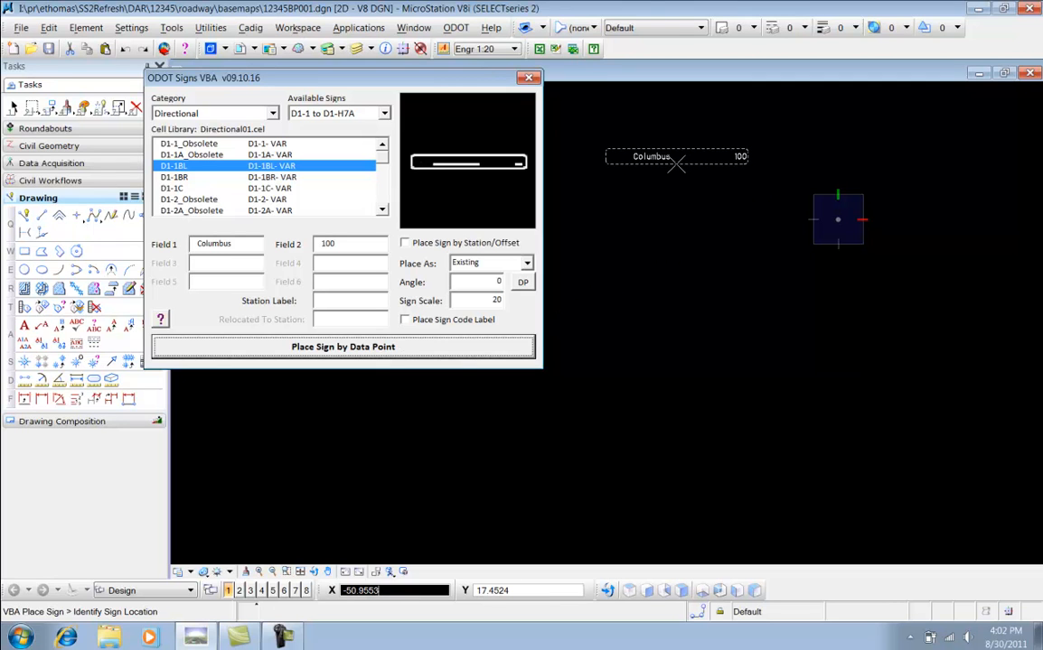
pyautogui.click(675, 162)
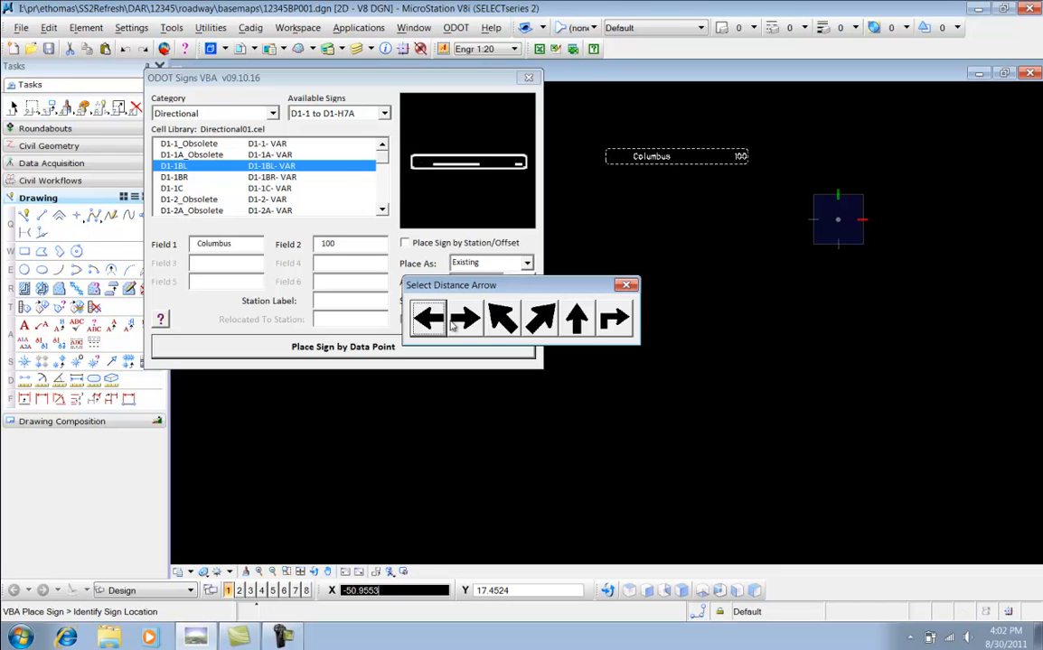
pyautogui.click(506, 323)
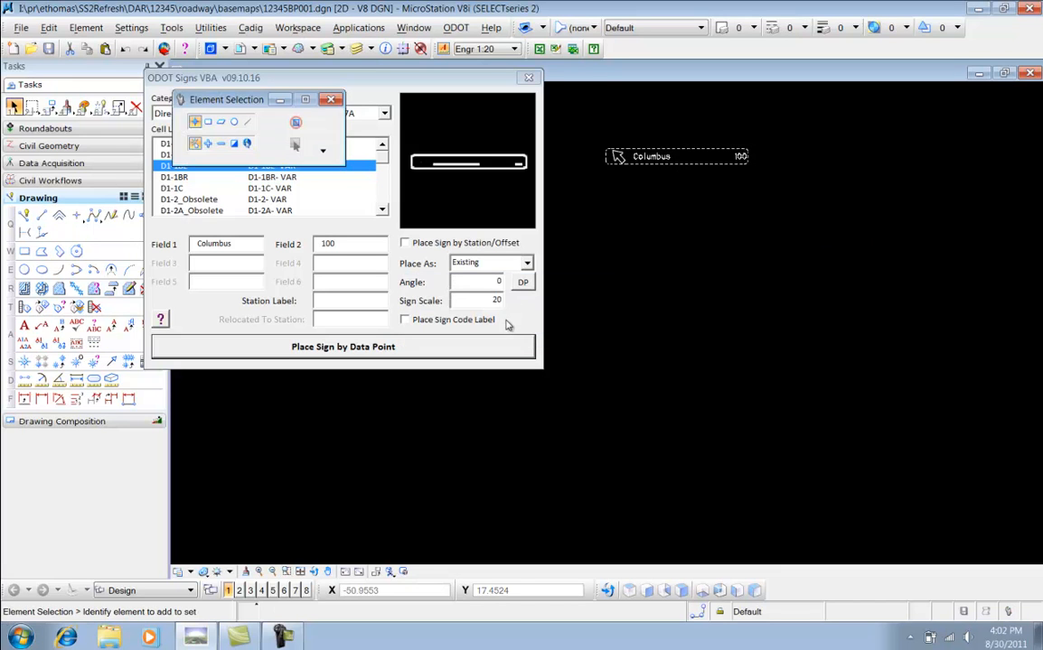
pyautogui.scroll(2, 675, 145)
pyautogui.moveTo(676, 145)
pyautogui.mouseDown(button='middle')
pyautogui.moveTo(672, 133)
pyautogui.moveTo(721, 127)
pyautogui.mouseUp(button='middle')
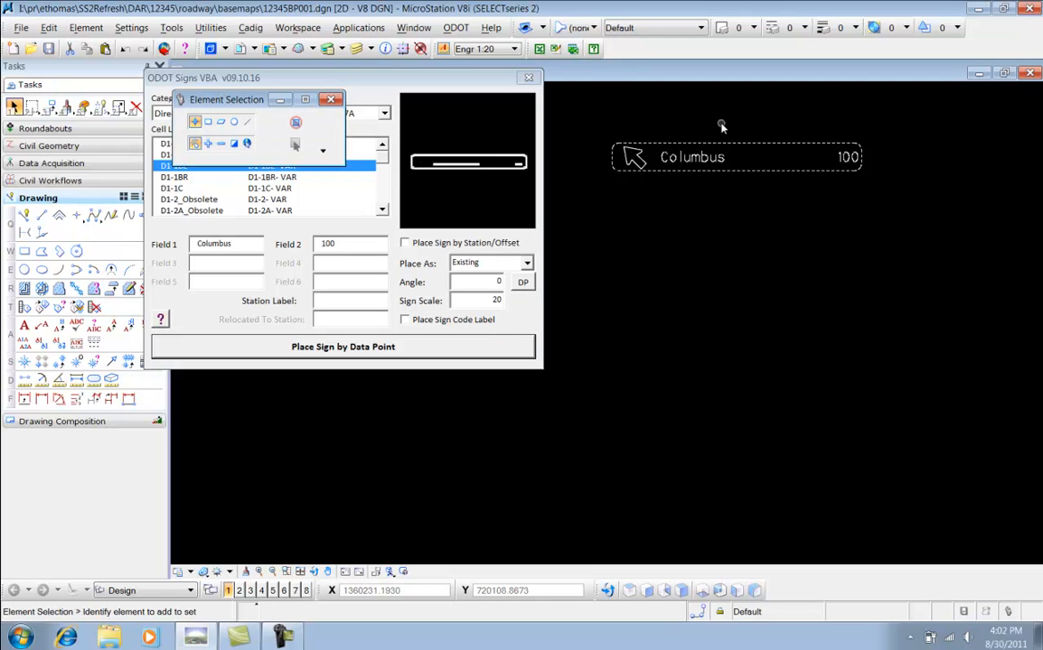
# Set the sign scale to 50 and place a second Columbus 100 sign with the up-left arrow below the first
pyautogui.doubleClick(476, 305)
pyautogui.write('50')
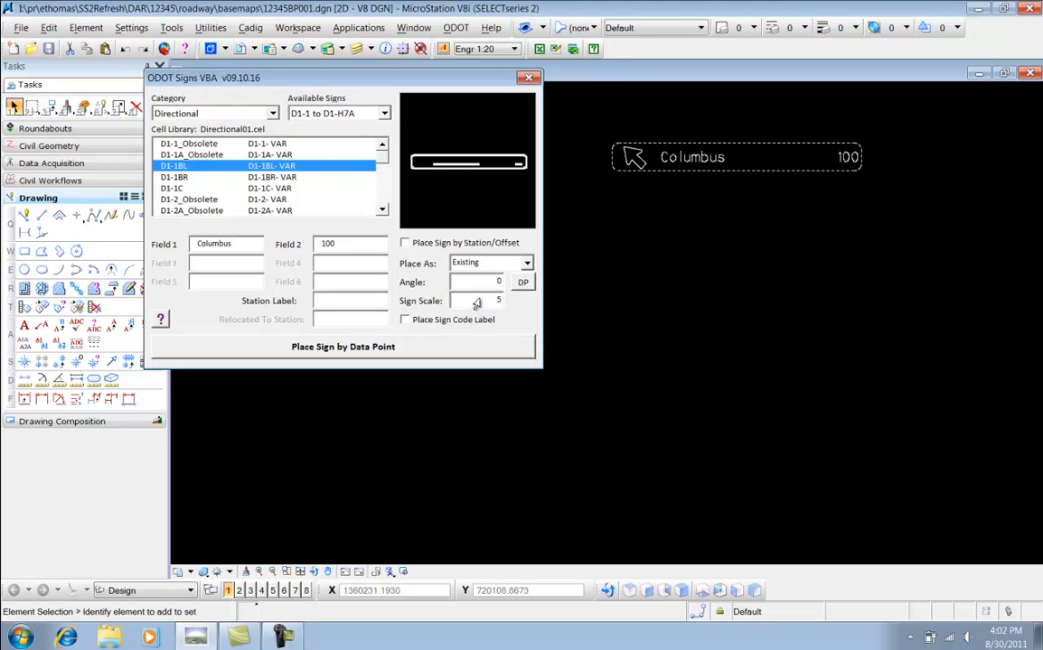
pyautogui.press('Tab')
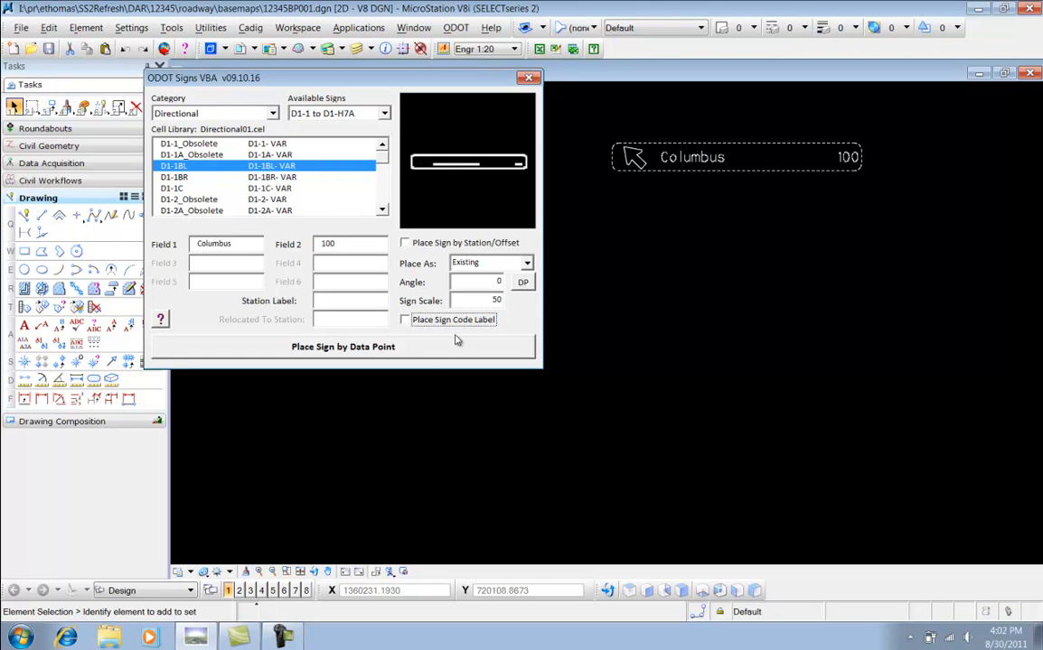
pyautogui.click(393, 347)
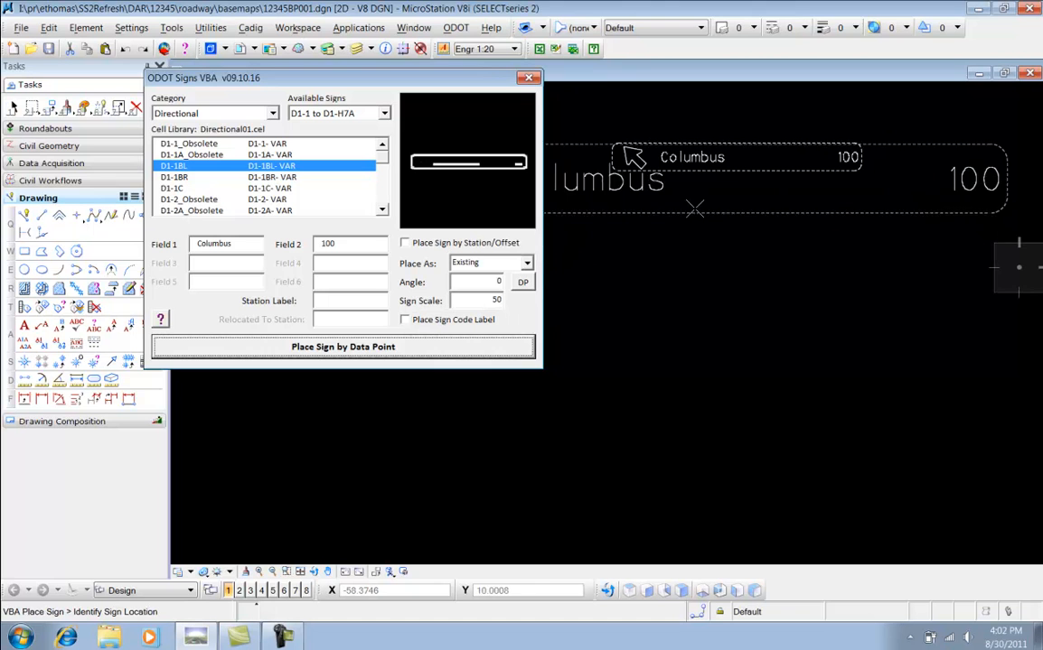
pyautogui.scroll(-1, 691, 232)
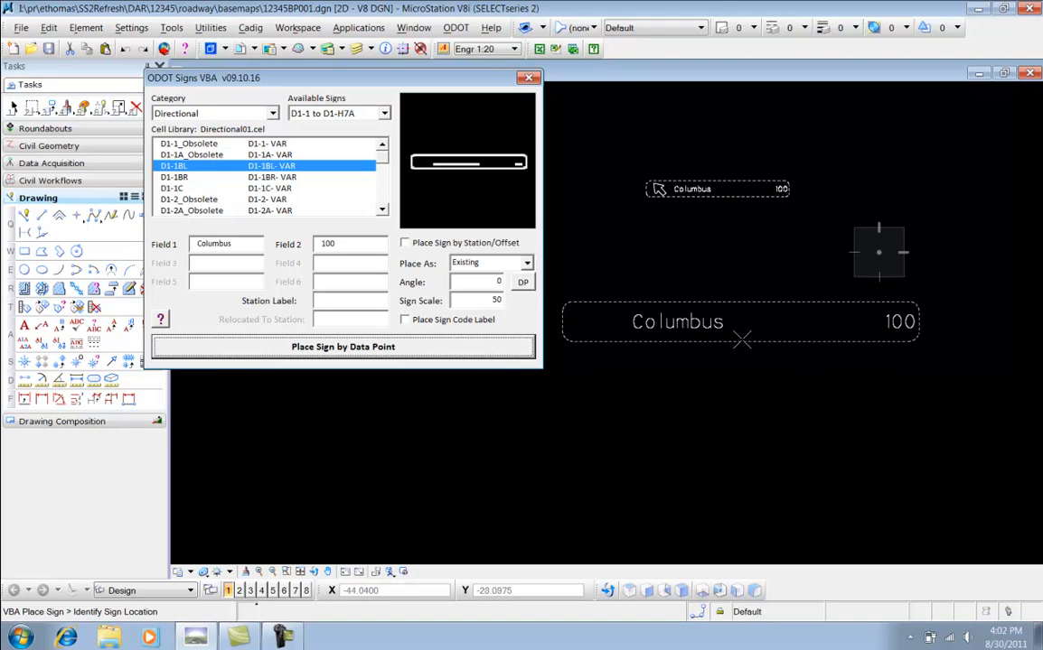
pyautogui.click(747, 351)
pyautogui.click(529, 316)
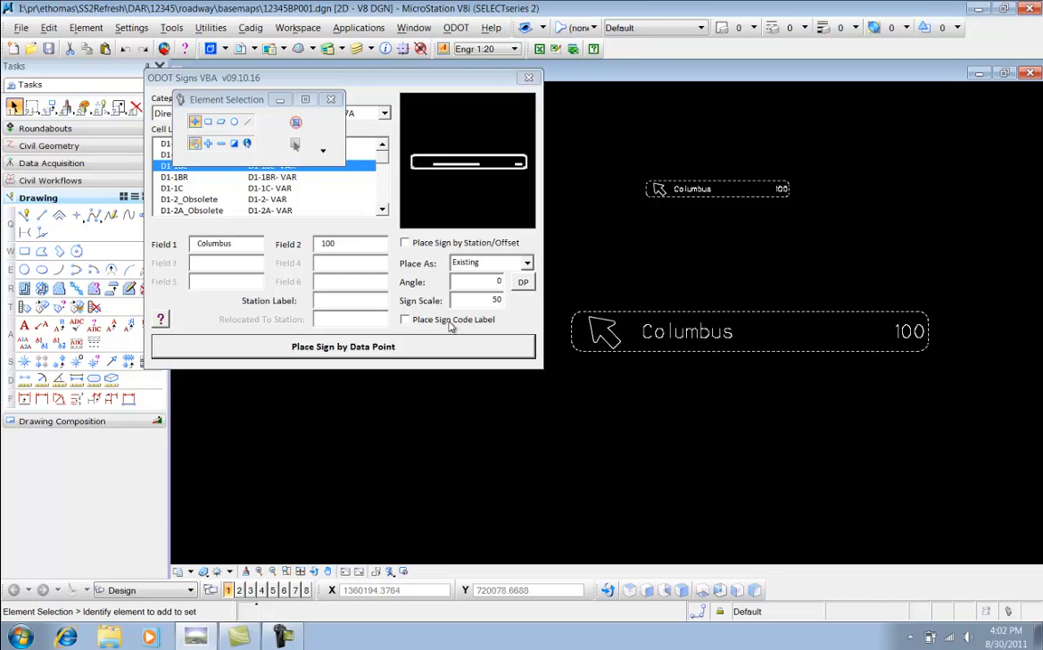
# Enable the sign code label and set the sign scale to 20
pyautogui.click(451, 322)
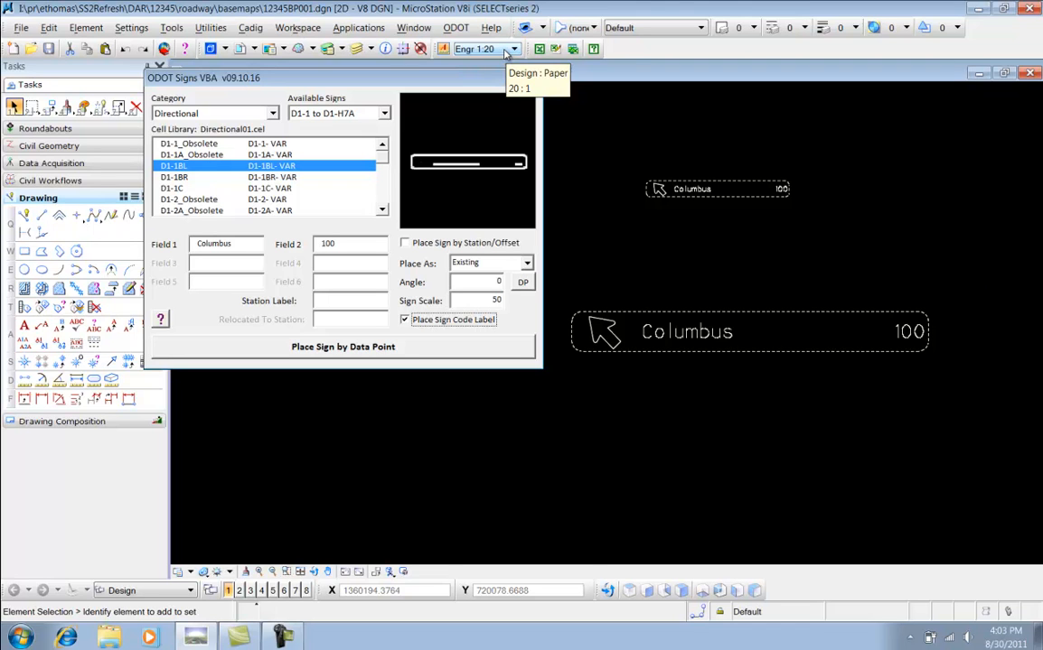
pyautogui.doubleClick(478, 304)
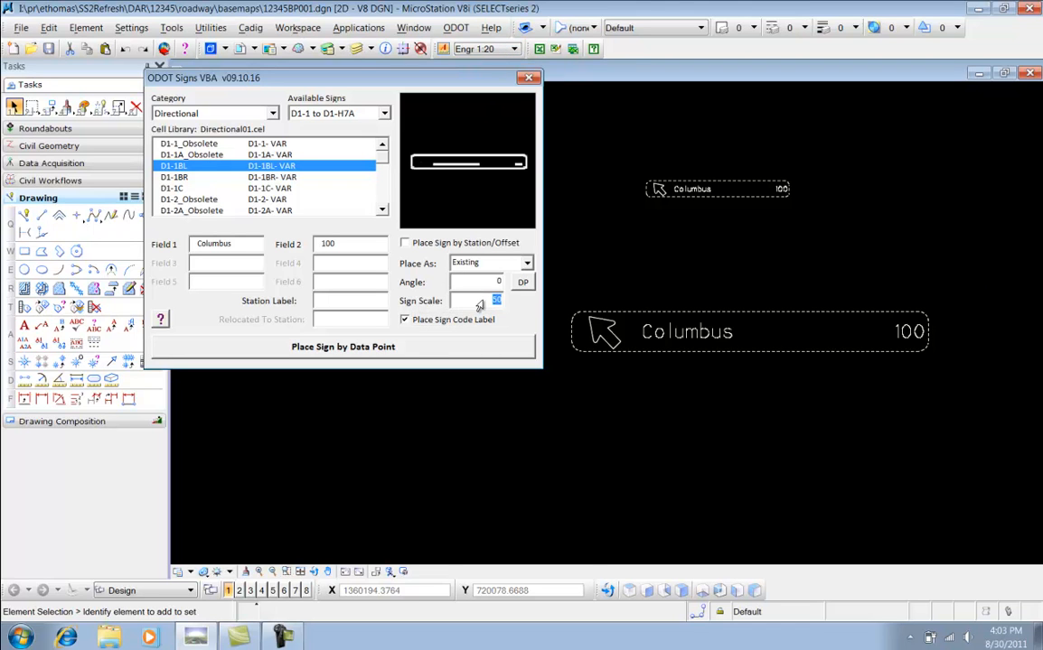
pyautogui.write('20')
pyautogui.press('Tab')
# Place the Columbus 100 sign with size 96 just below the small sign, using the diagonal up-left distance arrow
pyautogui.click(455, 353)
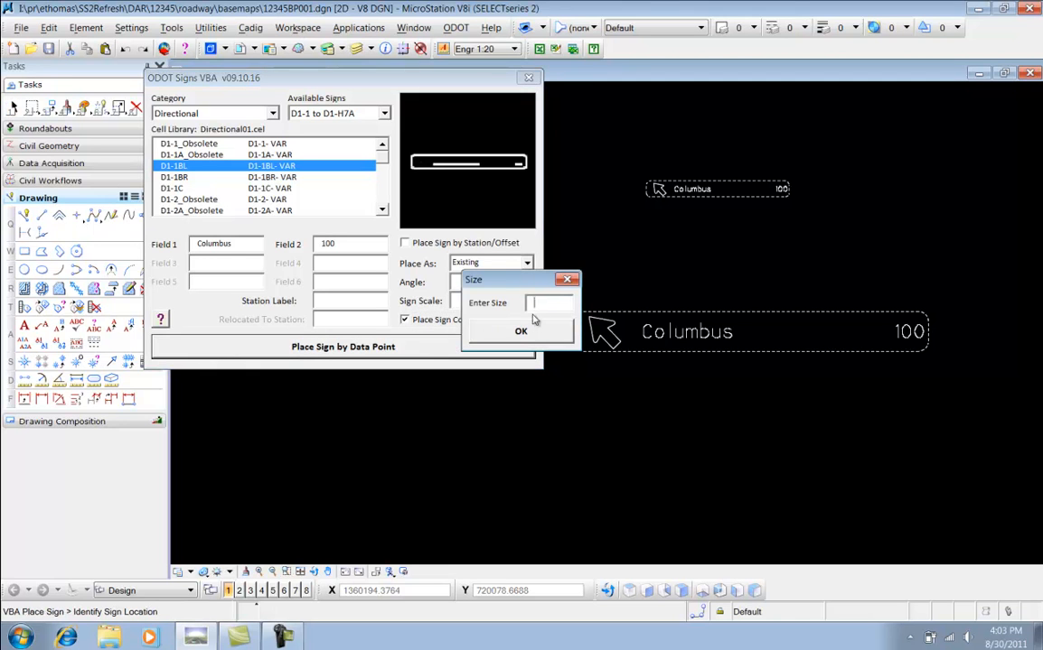
pyautogui.moveTo(529, 285); pyautogui.dragTo(620, 235)
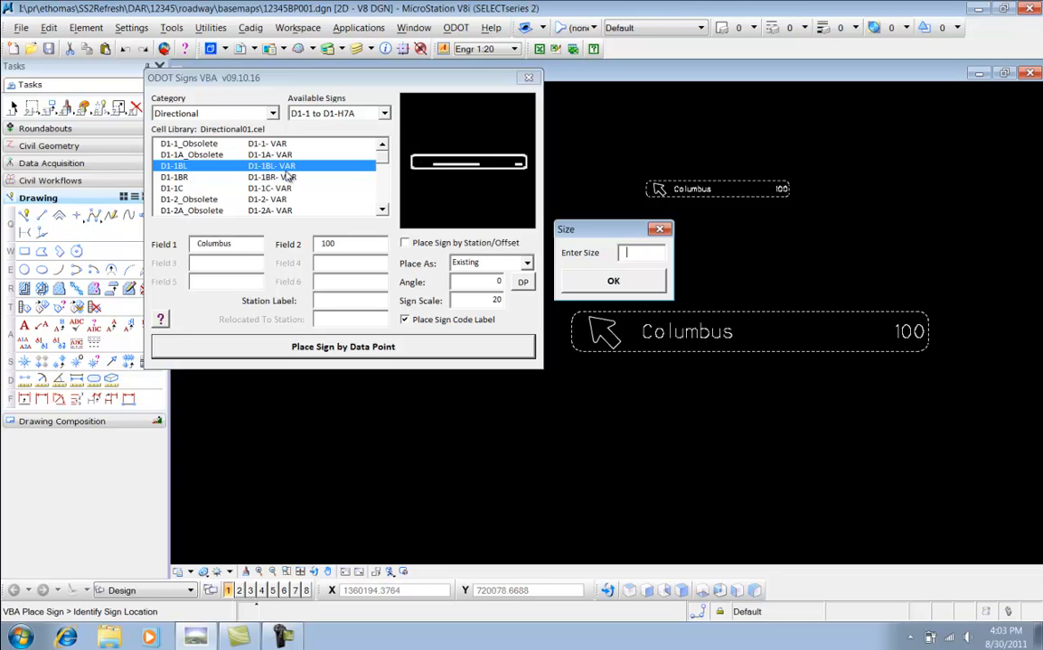
pyautogui.write('96')
pyautogui.click(607, 280)
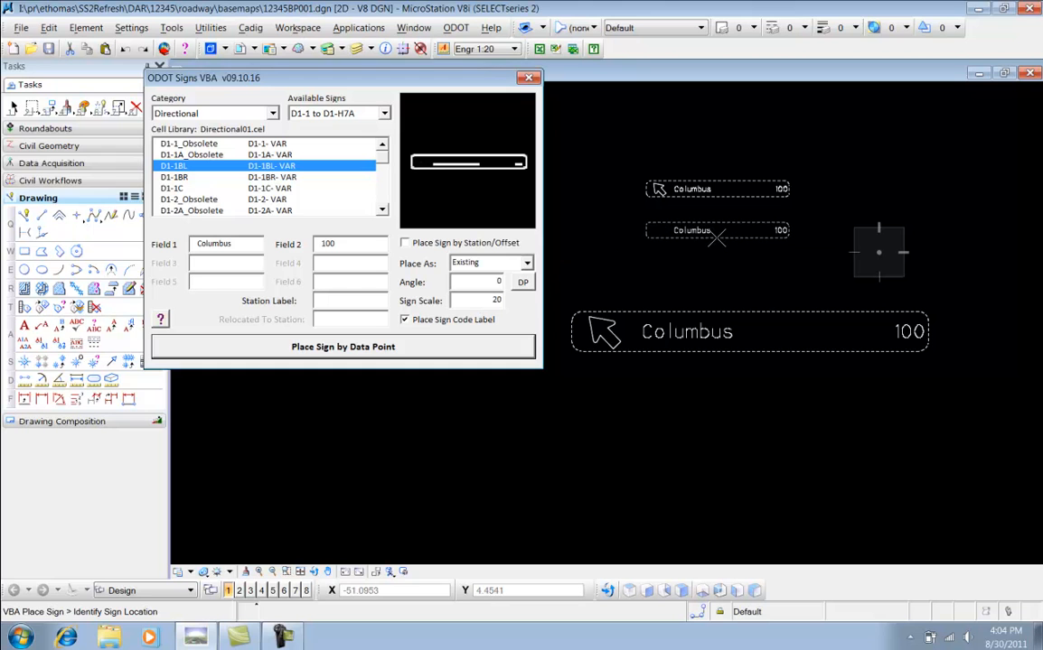
pyautogui.click(717, 235)
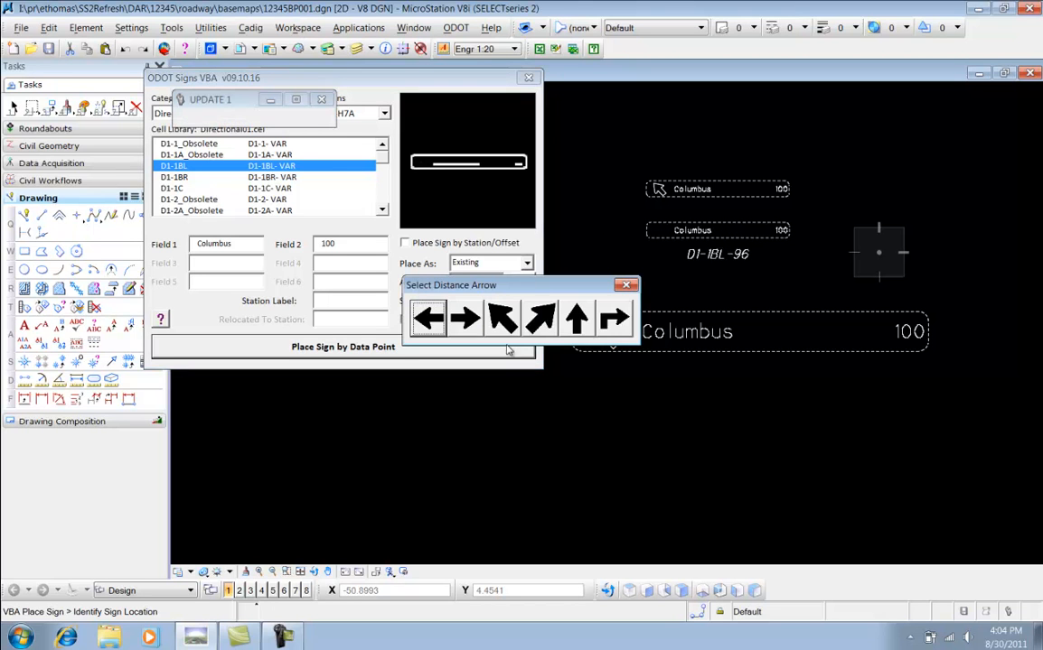
pyautogui.click(499, 324)
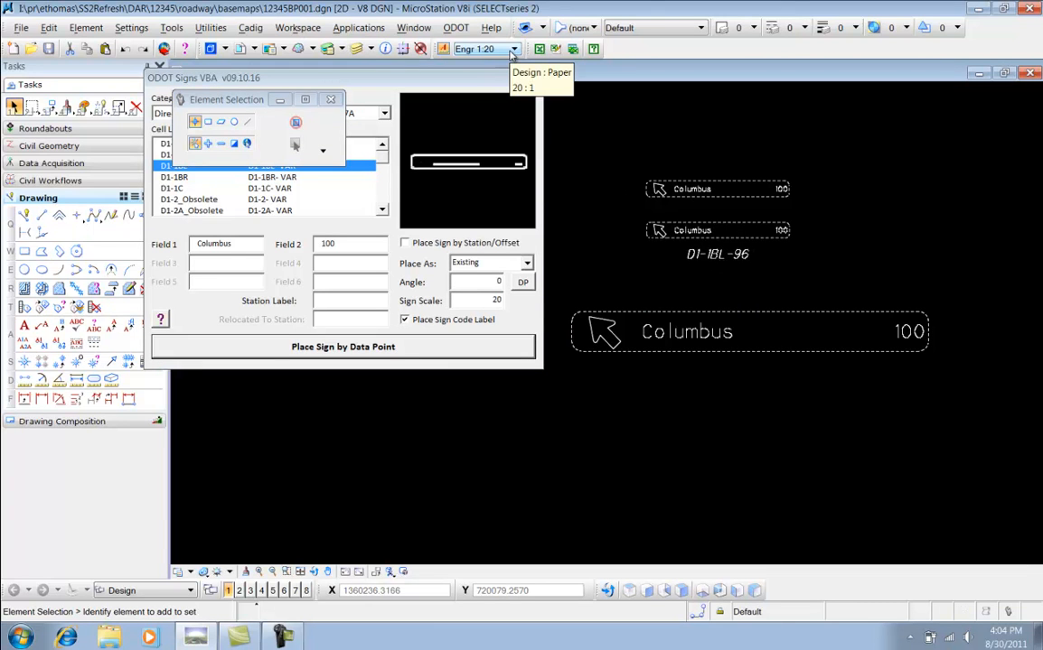
# Set the sign scale to 50 and the drawing's annotation scale to Engr 1:50
pyautogui.doubleClick(477, 305)
pyautogui.write('50')
pyautogui.press('Tab')
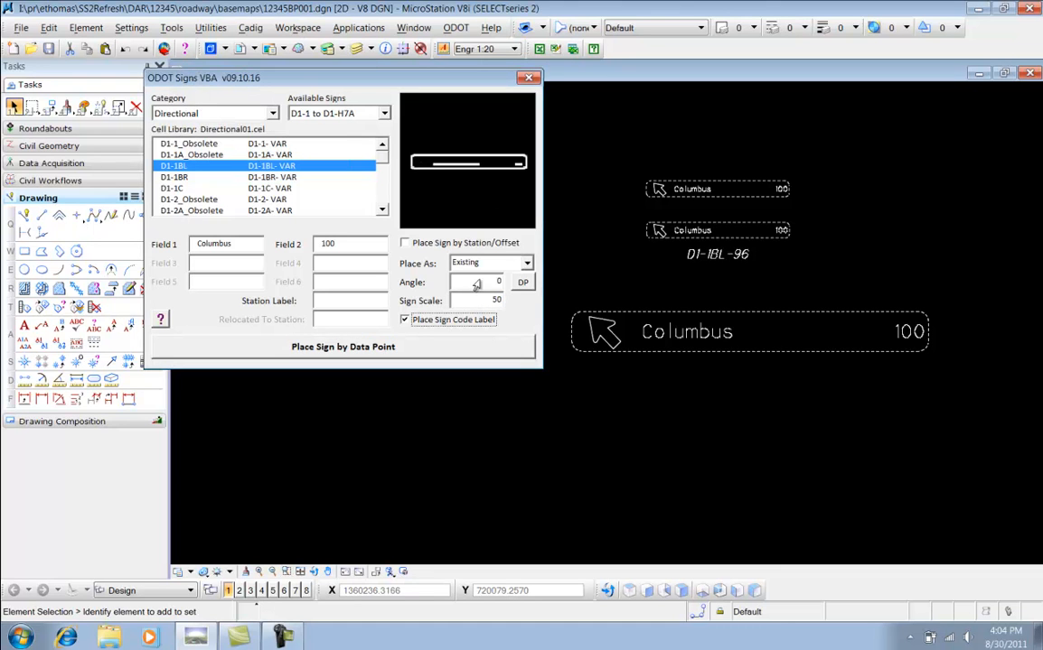
pyautogui.click(484, 49)
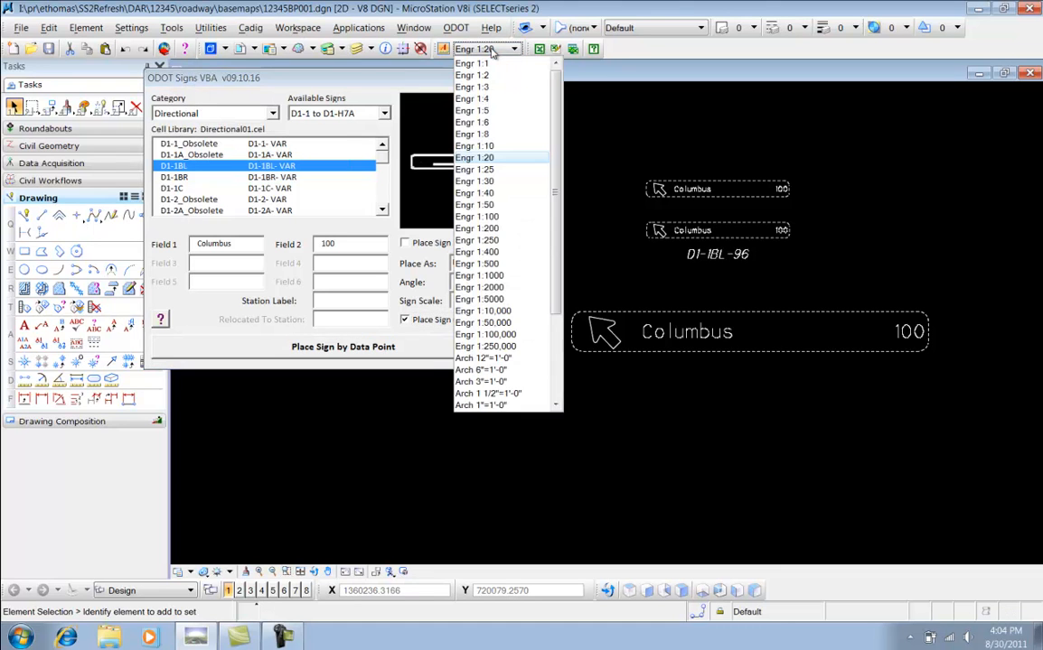
pyautogui.click(487, 206)
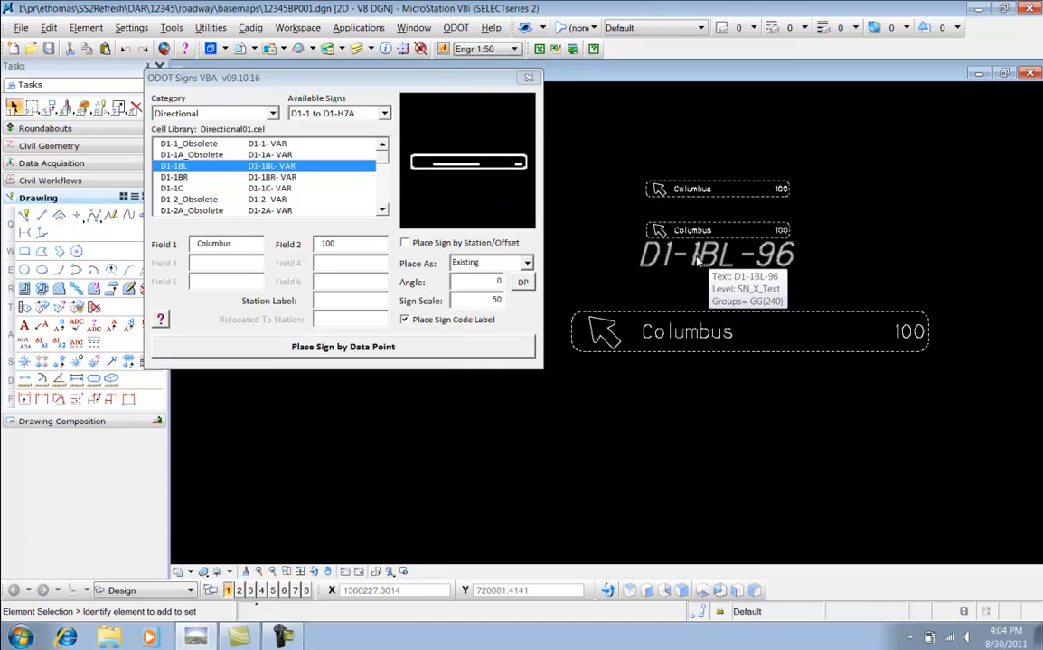
# Place a labelled Columbus 100 sign with size 96 and the up-left arrow below the large sign
pyautogui.click(502, 352)
pyautogui.write('96')
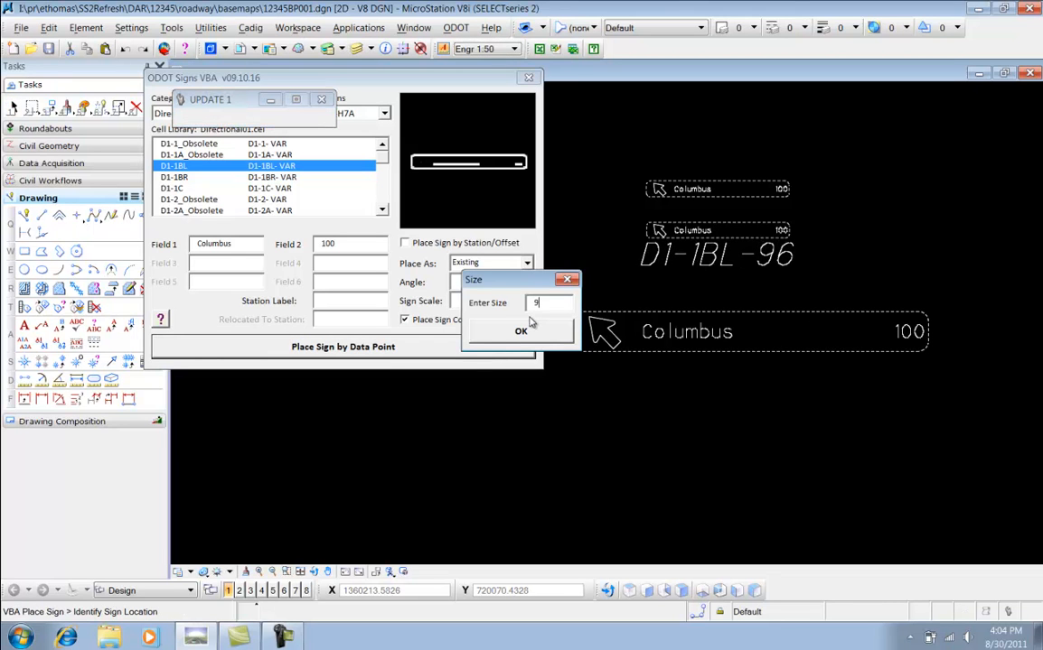
pyautogui.click(531, 325)
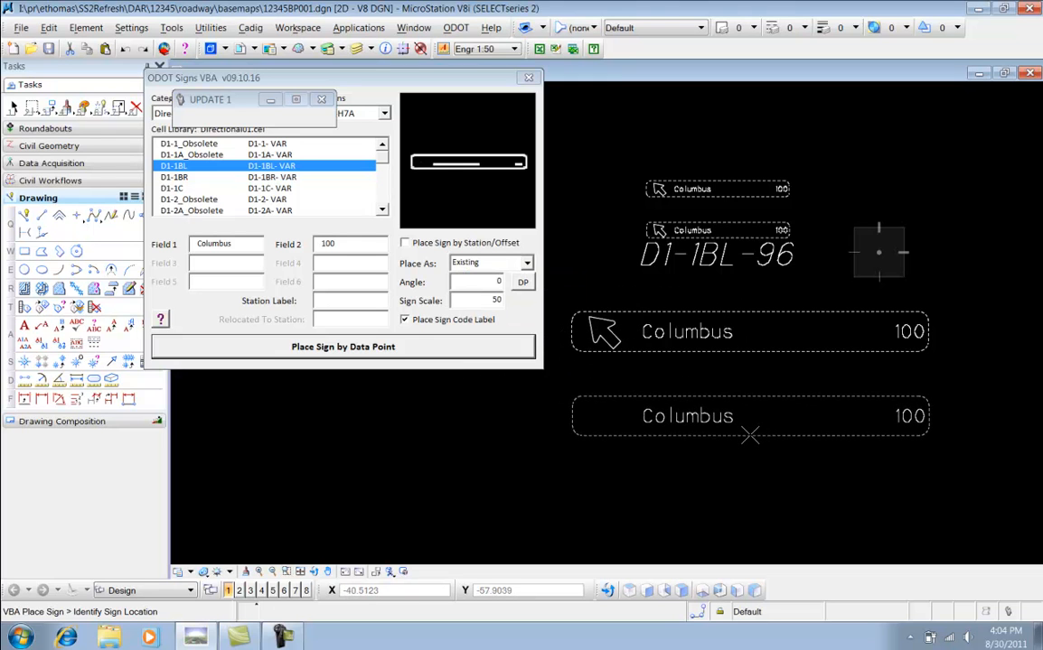
pyautogui.click(749, 434)
pyautogui.click(491, 322)
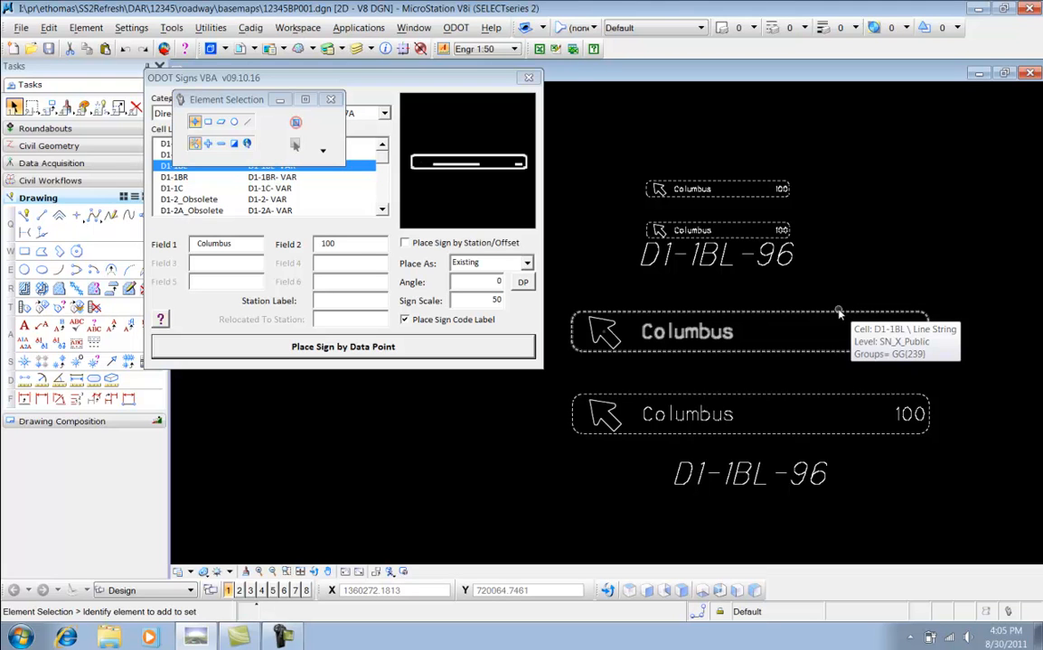
# Set the sign scale to 30 and place a size 96 Columbus 100 sign with the up-left arrow left of the large signs
pyautogui.click(440, 73)
pyautogui.doubleClick(478, 305)
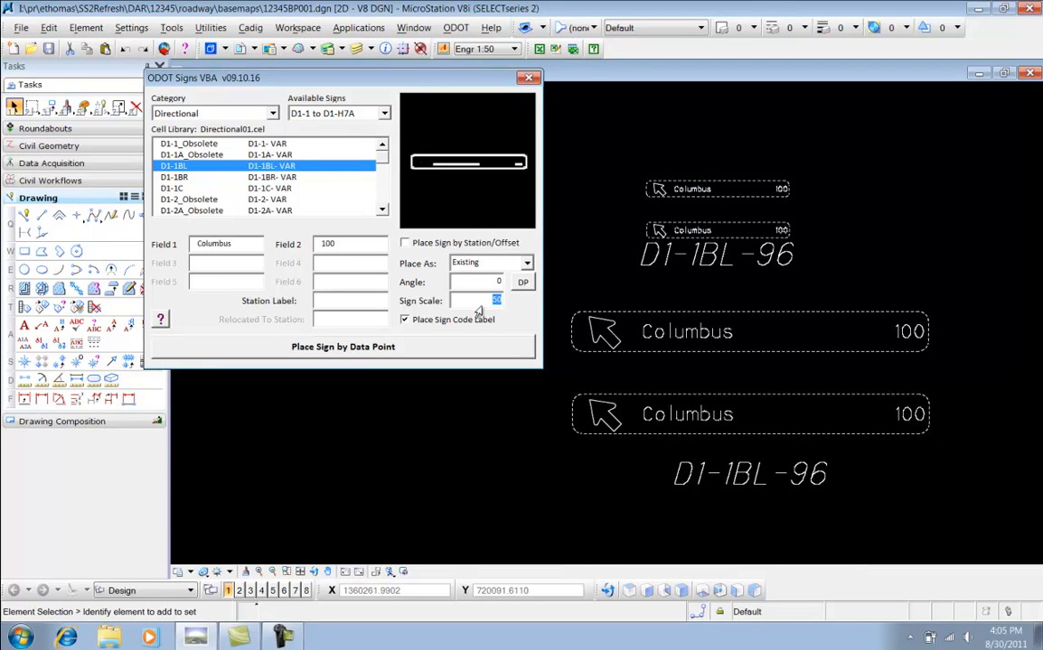
pyautogui.write('30')
pyautogui.press('Tab')
pyautogui.click(343, 347)
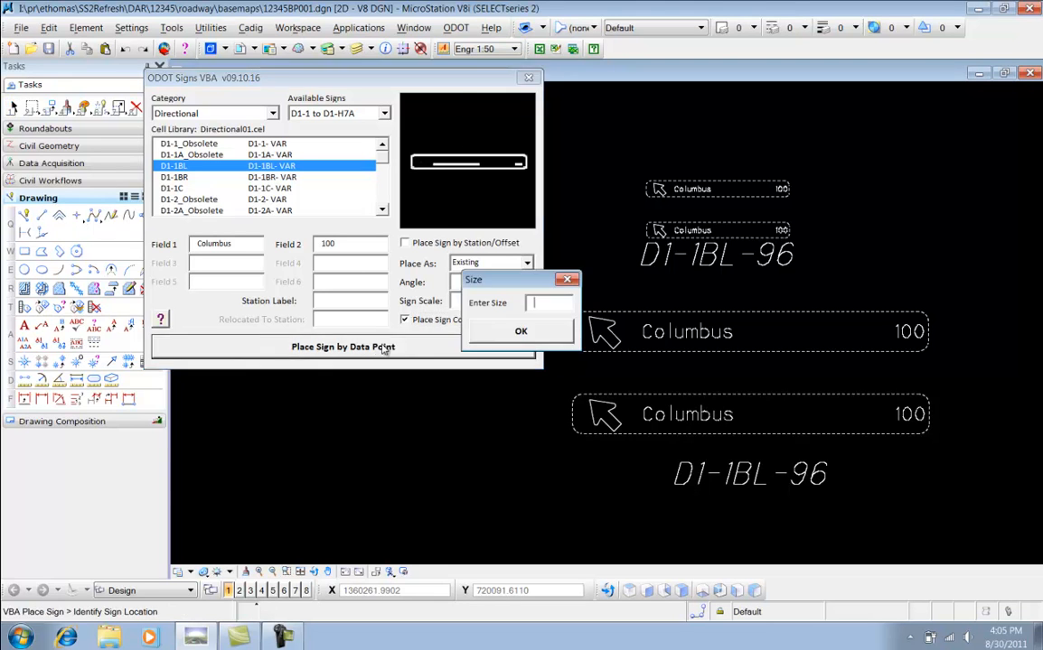
pyautogui.write('96')
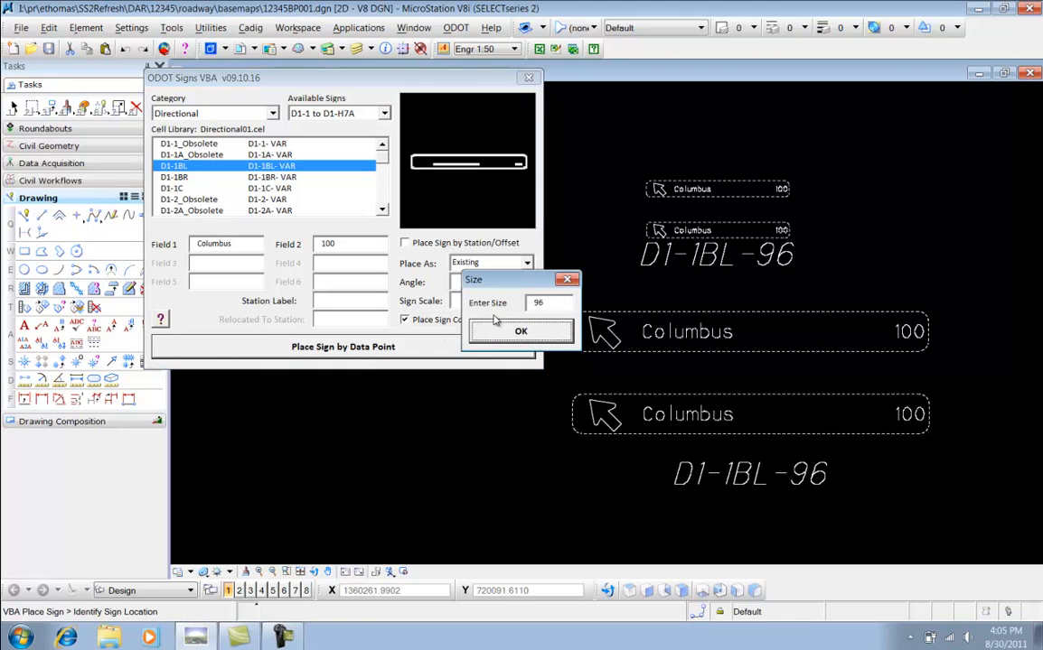
pyautogui.click(524, 330)
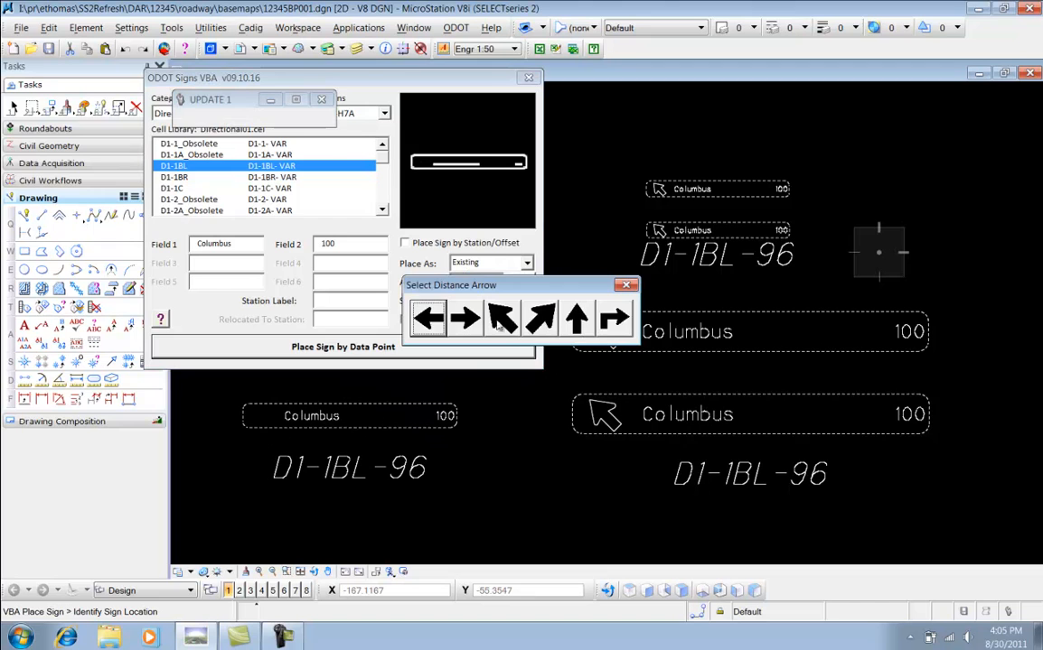
pyautogui.click(502, 317)
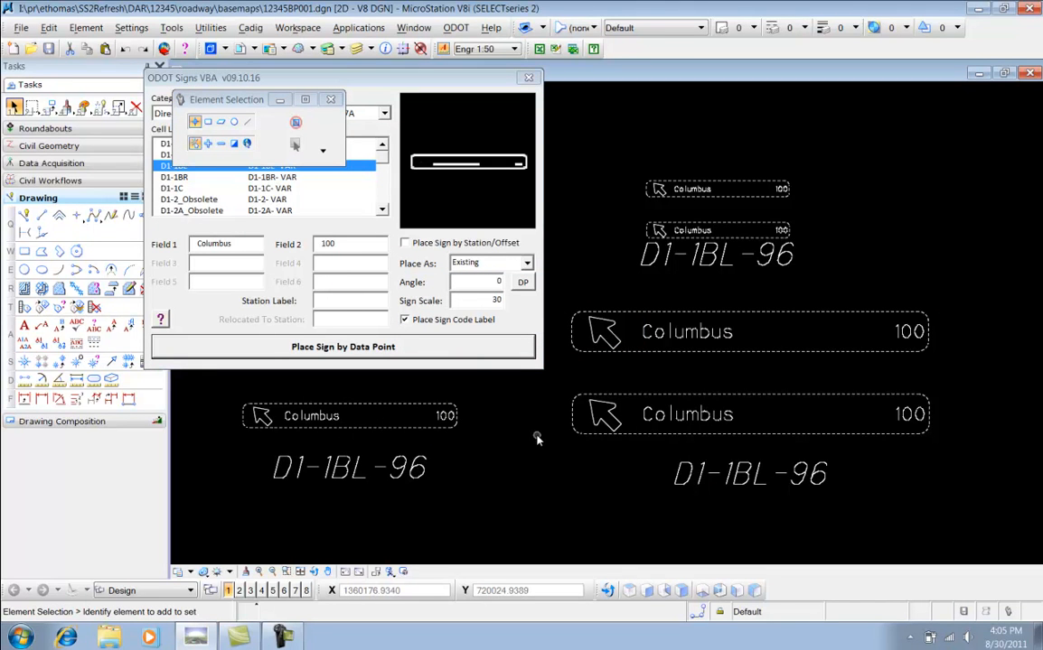
# Set the drawing's annotation scale to Engr 1:20 and the sign scale to 20
pyautogui.click(423, 74)
pyautogui.click(461, 50)
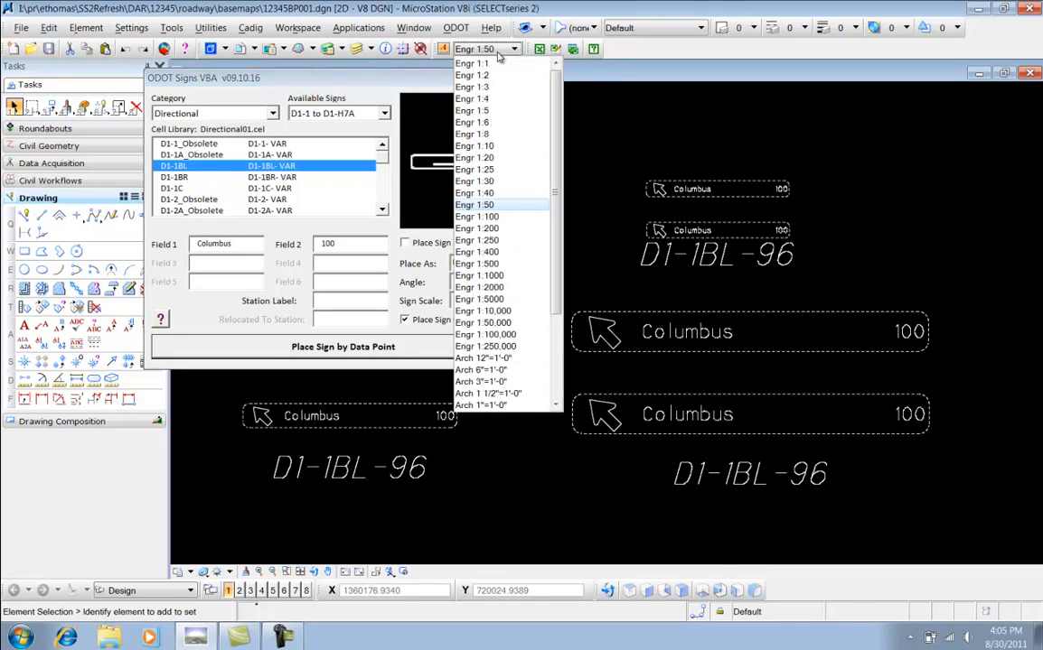
pyautogui.click(474, 157)
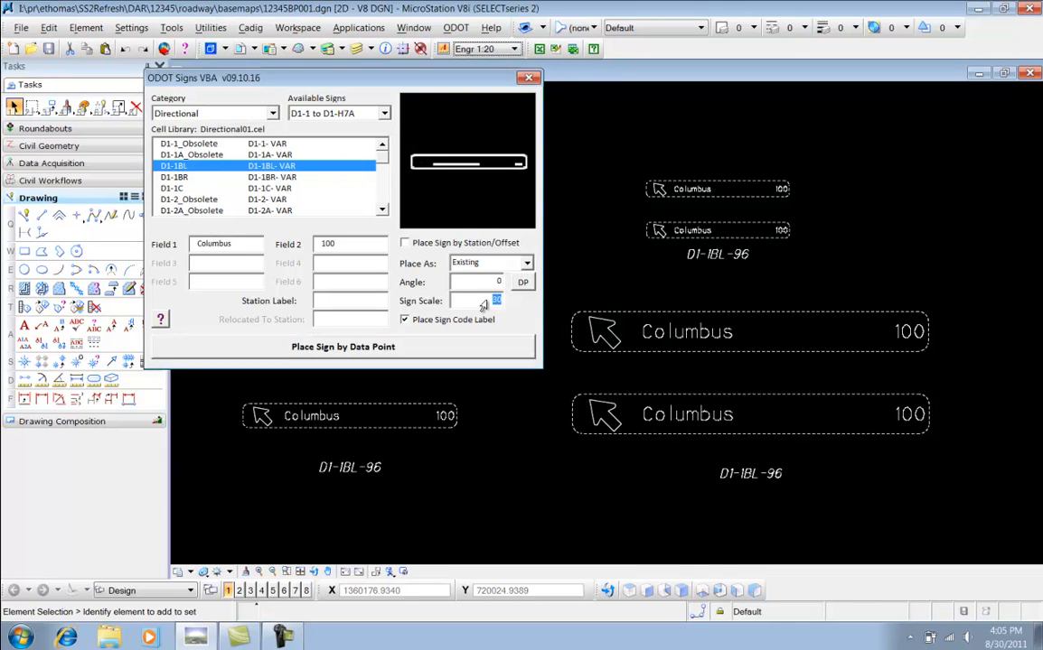
pyautogui.press('Tab')
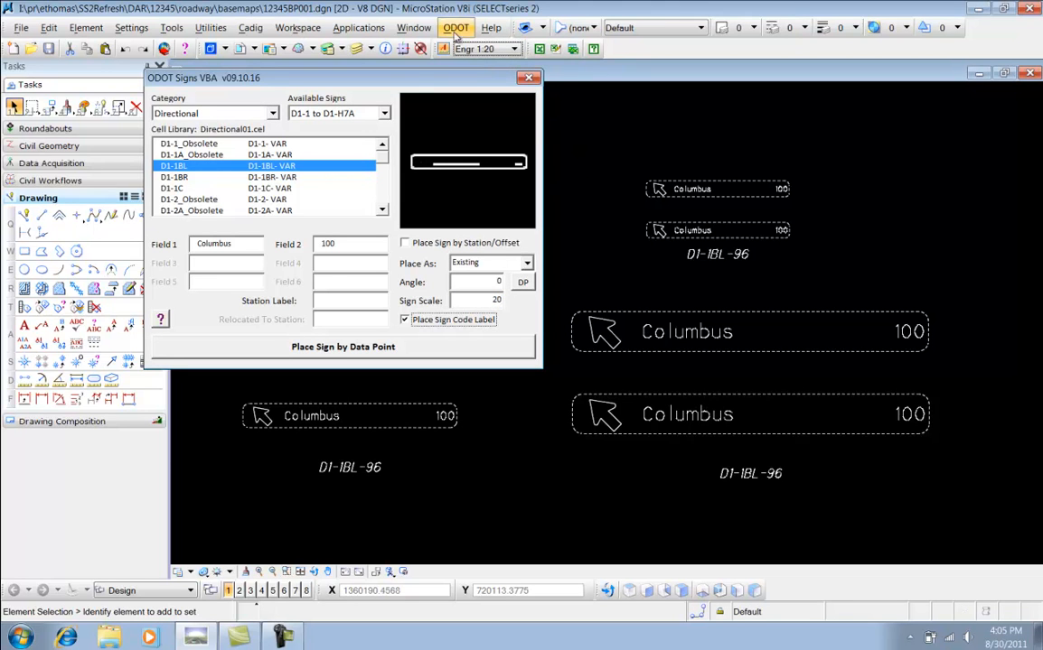
# Switch the sign category to Regulatory and keep the sign code label enabled
pyautogui.moveTo(412, 80); pyautogui.dragTo(382, 64)
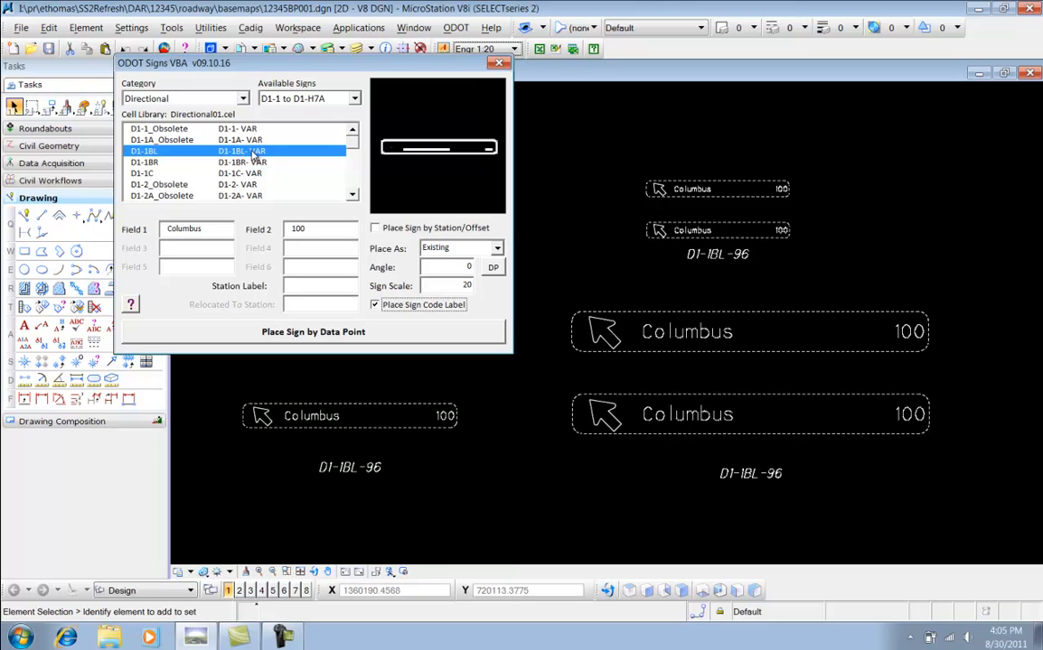
pyautogui.click(242, 99)
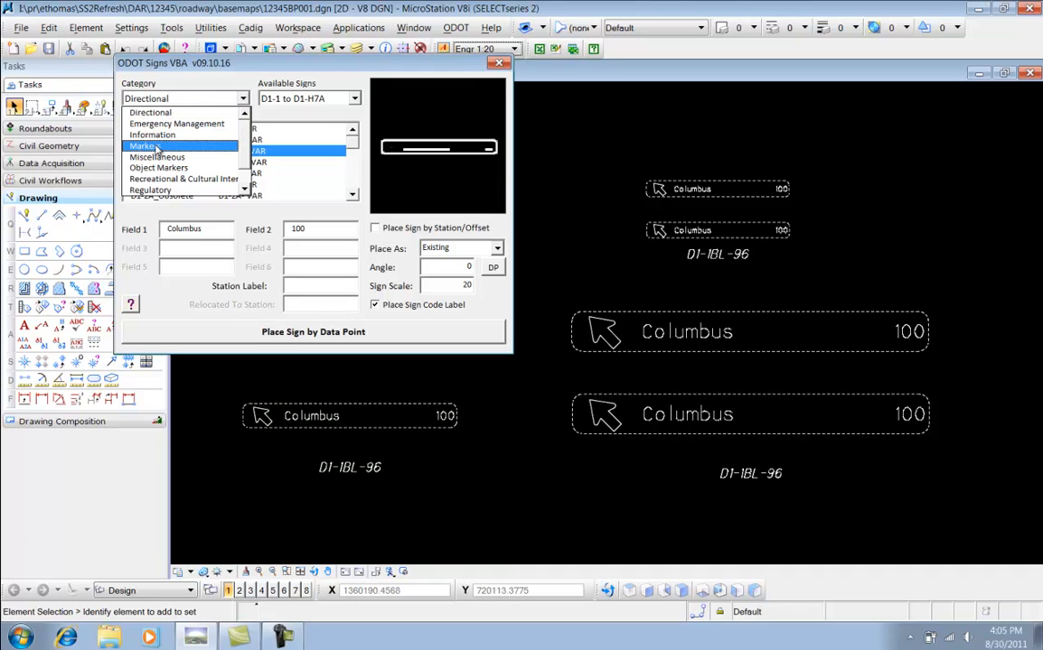
pyautogui.click(154, 190)
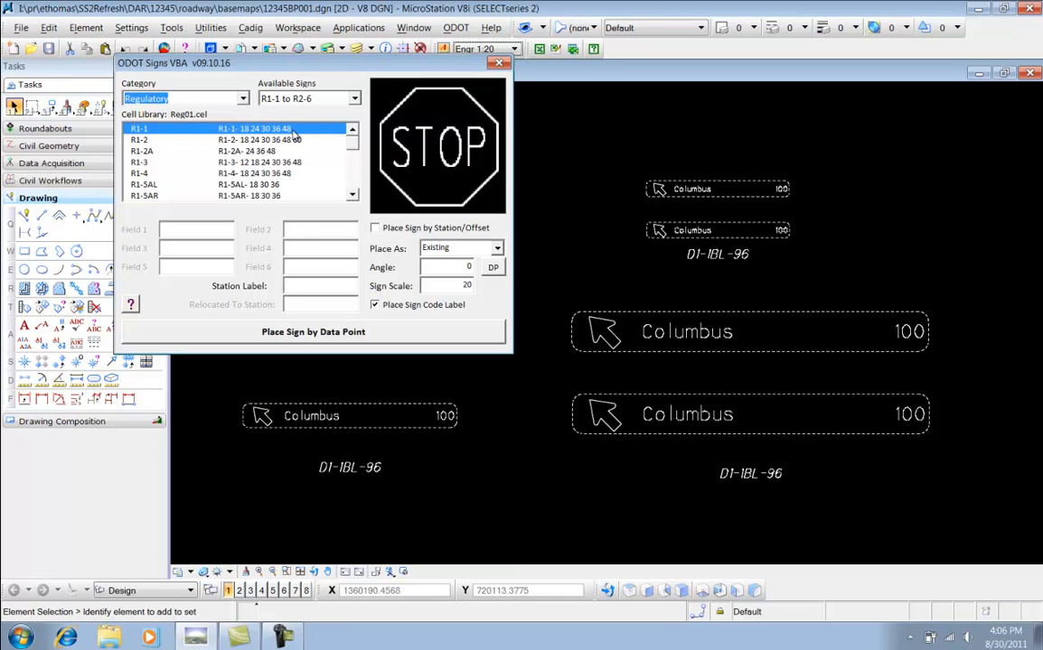
pyautogui.click(389, 305)
pyautogui.click(389, 307)
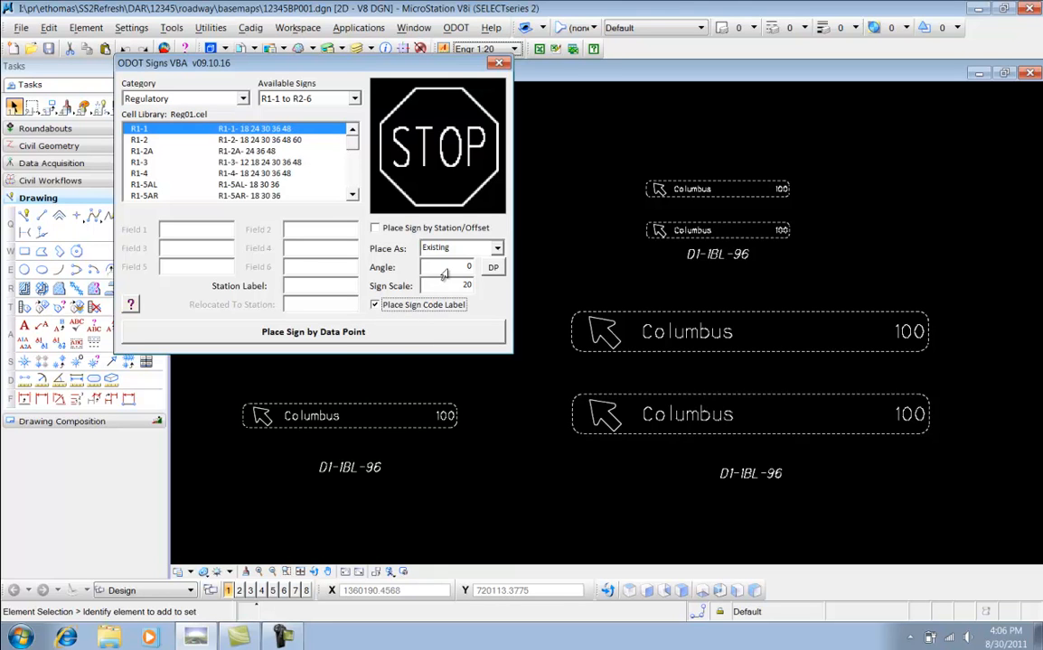
# Place the R1-1 stop sign as existing with size 30 in the empty area above and right of the Columbus signs
pyautogui.click(355, 334)
pyautogui.click(568, 303)
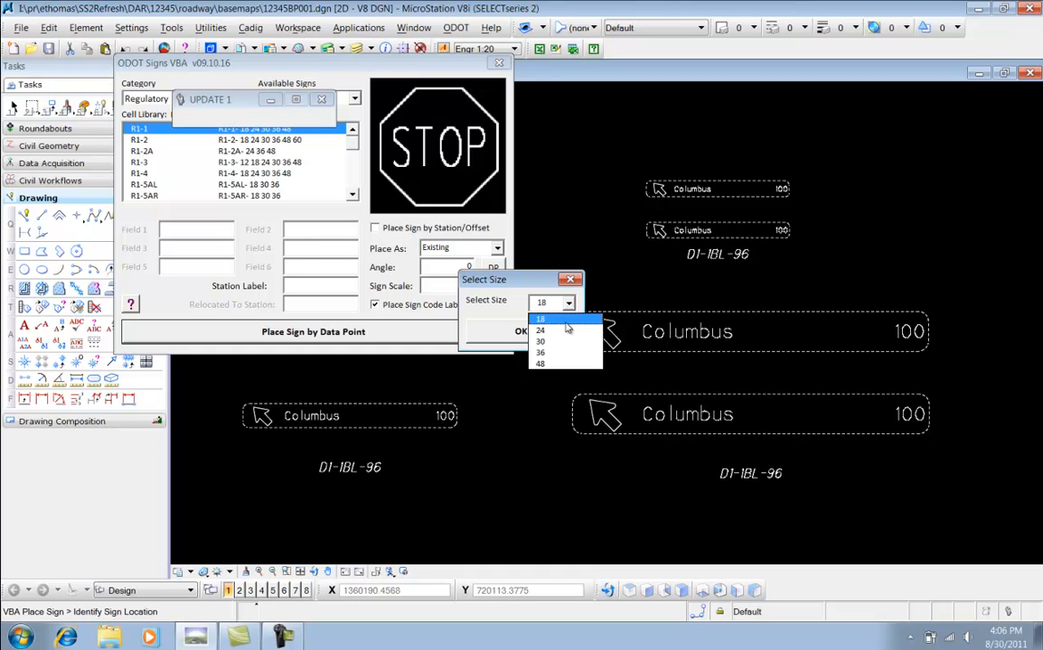
pyautogui.click(555, 342)
pyautogui.click(522, 332)
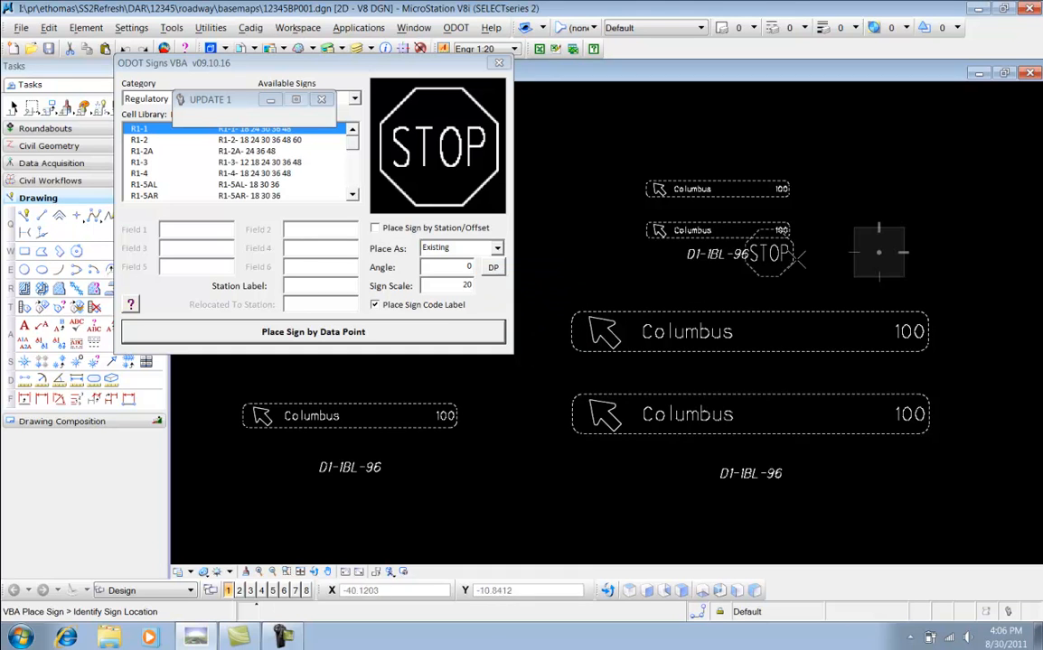
pyautogui.click(881, 176)
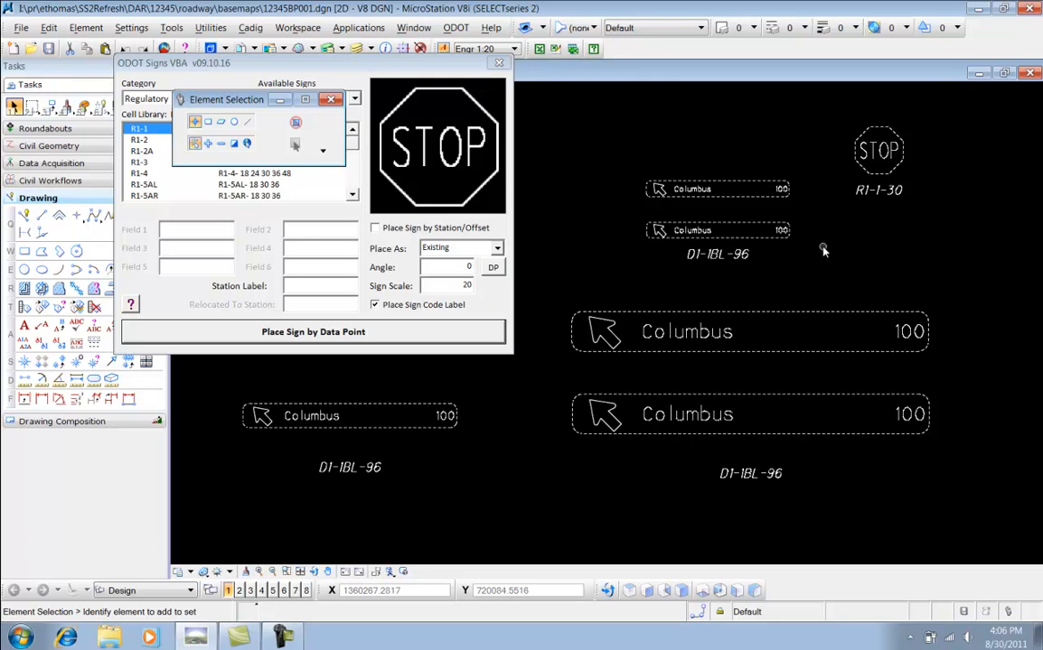
# Place a second R1-1 stop sign as Proposed with size 30 to the right of the existing stop sign
pyautogui.moveTo(857, 248); pyautogui.dragTo(714, 292, button='middle')
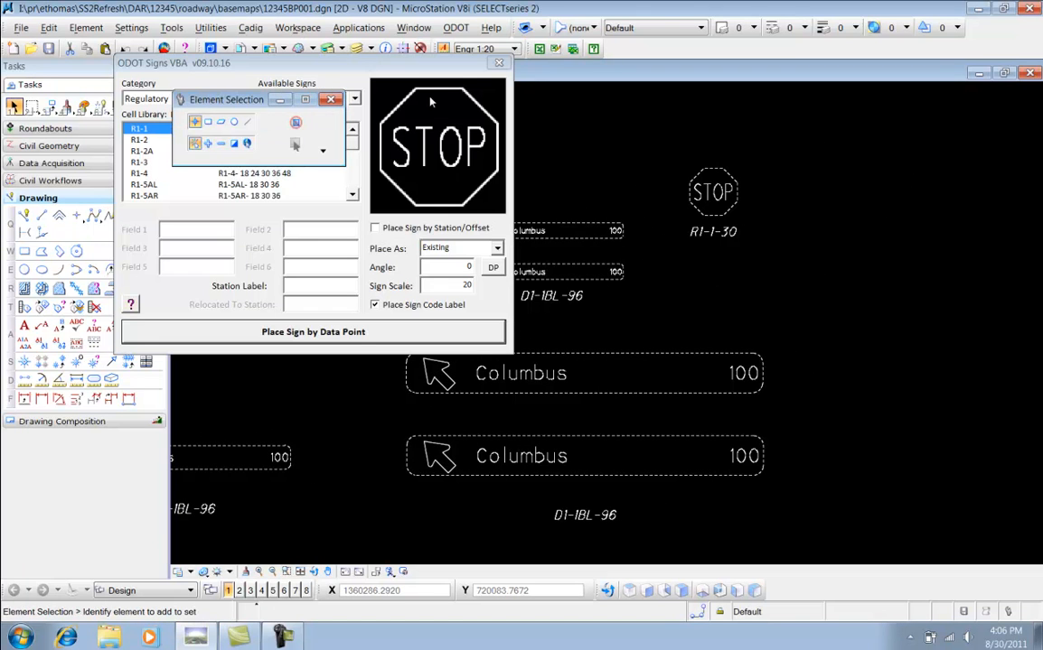
pyautogui.click(456, 248)
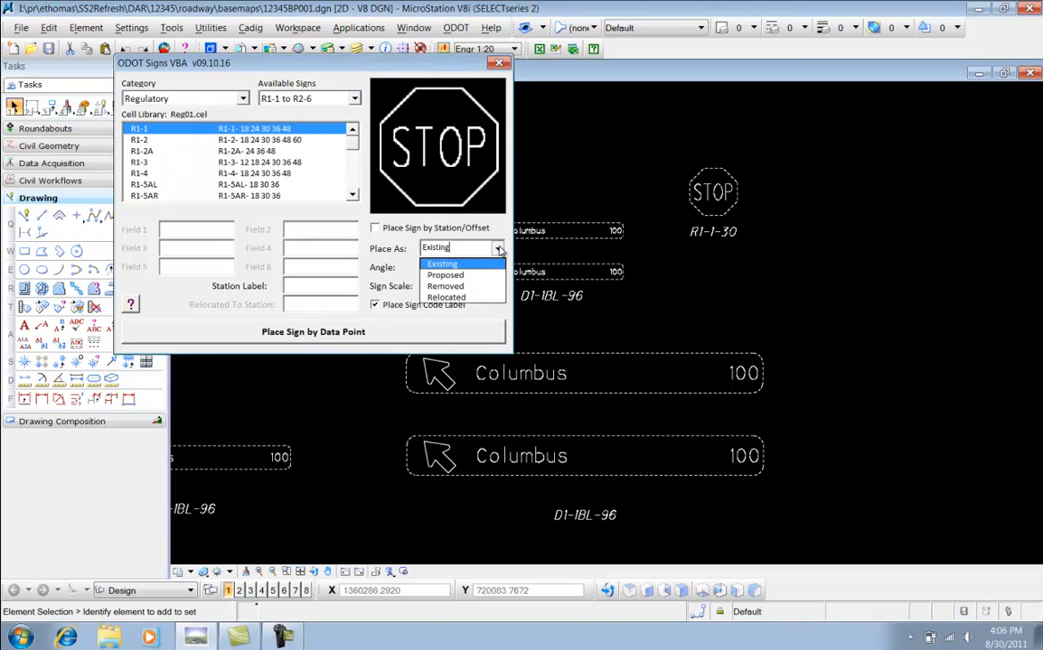
pyautogui.click(465, 276)
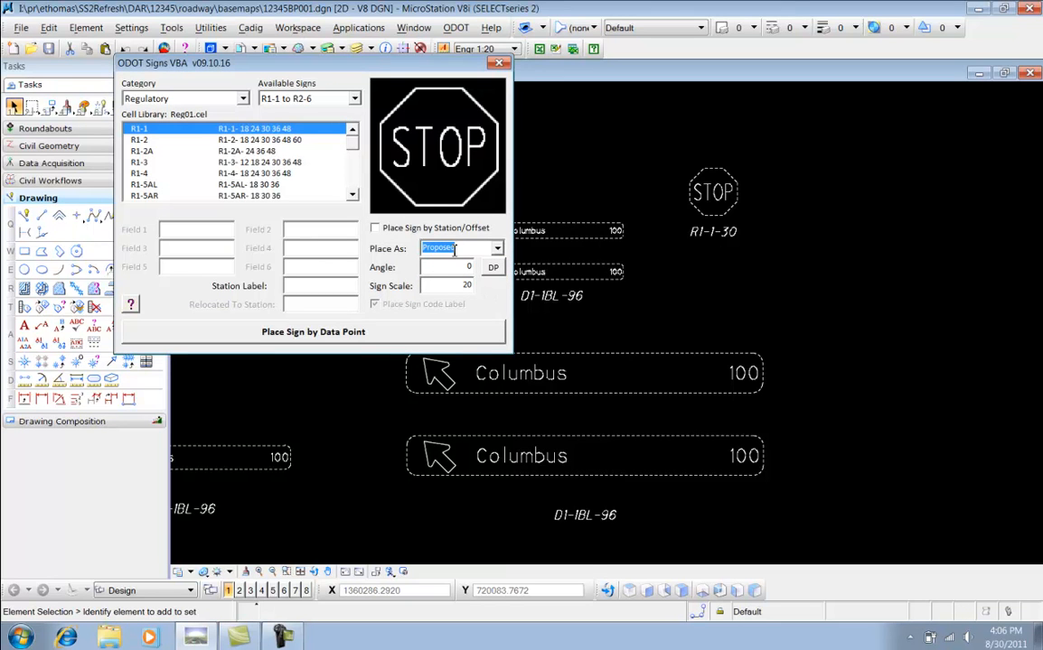
pyautogui.click(388, 332)
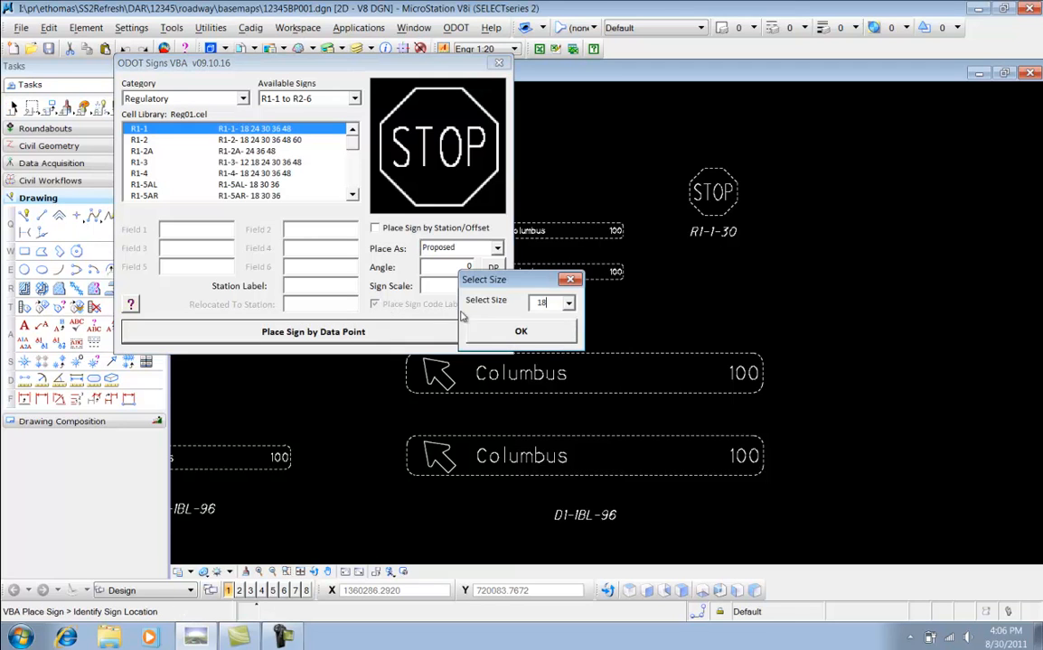
pyautogui.click(569, 303)
pyautogui.click(540, 339)
pyautogui.click(536, 331)
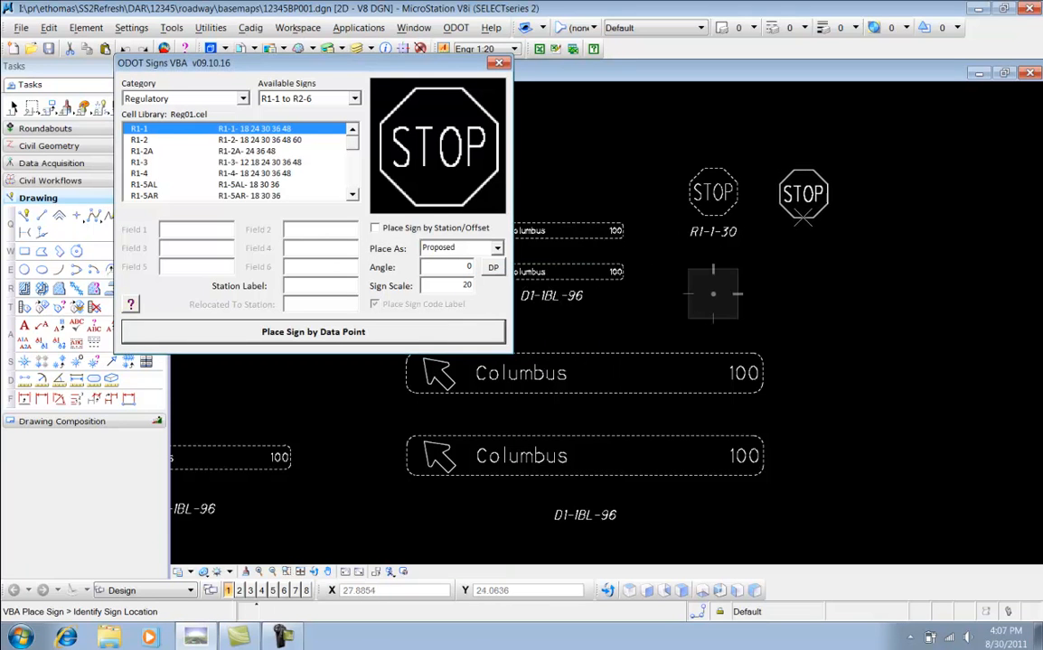
pyautogui.click(804, 192)
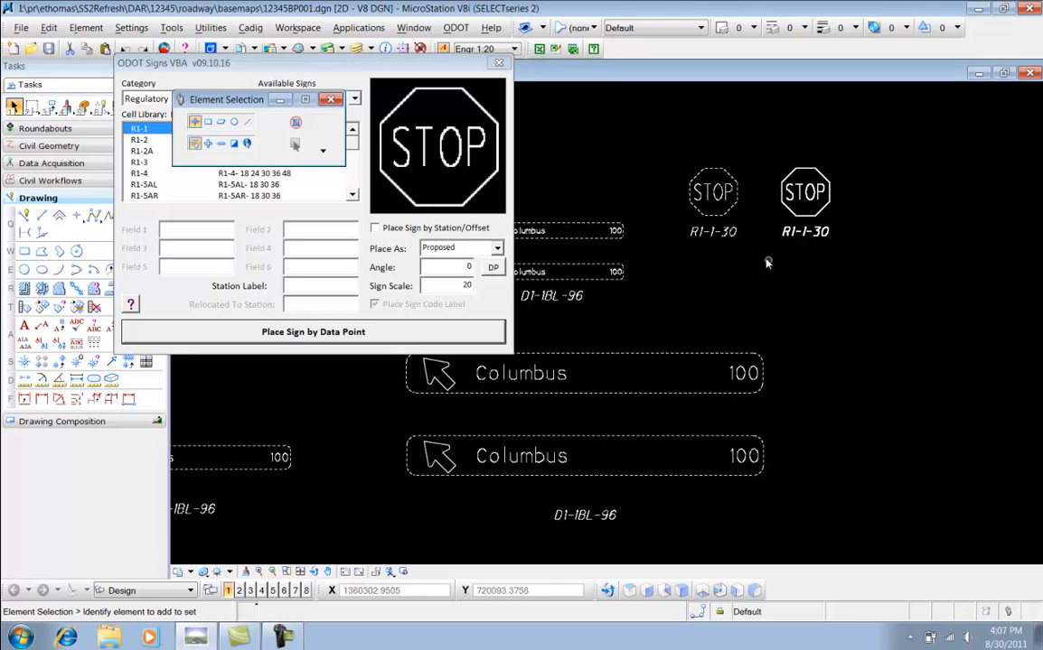
# Set the active text style for placing text to Straight-Normal LS=0.50
pyautogui.moveTo(732, 241)
pyautogui.click(25, 327)
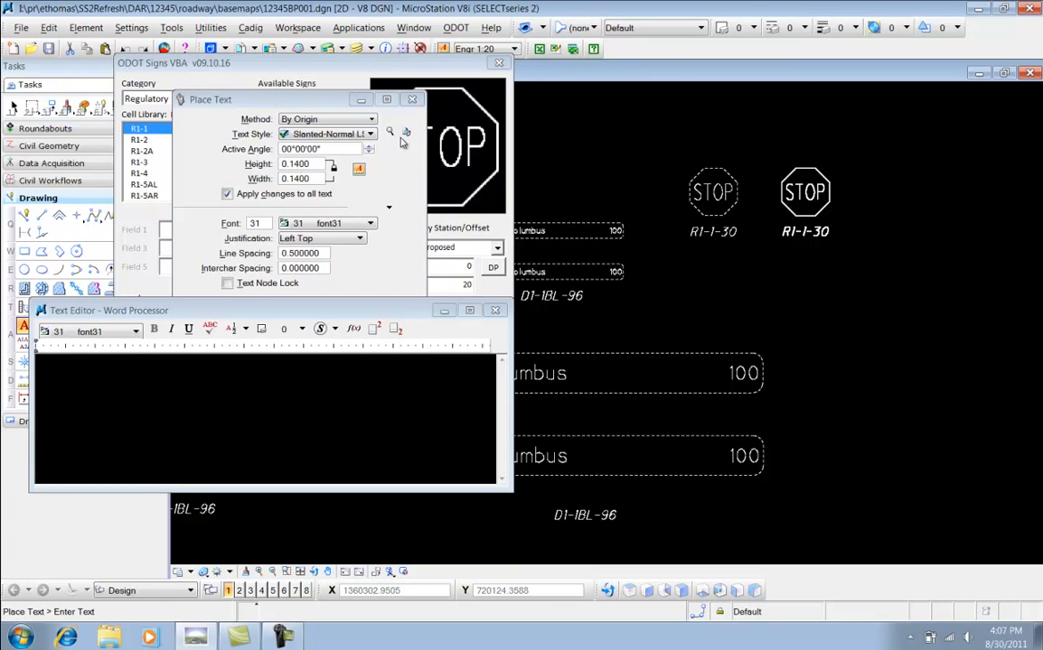
pyautogui.click(369, 134)
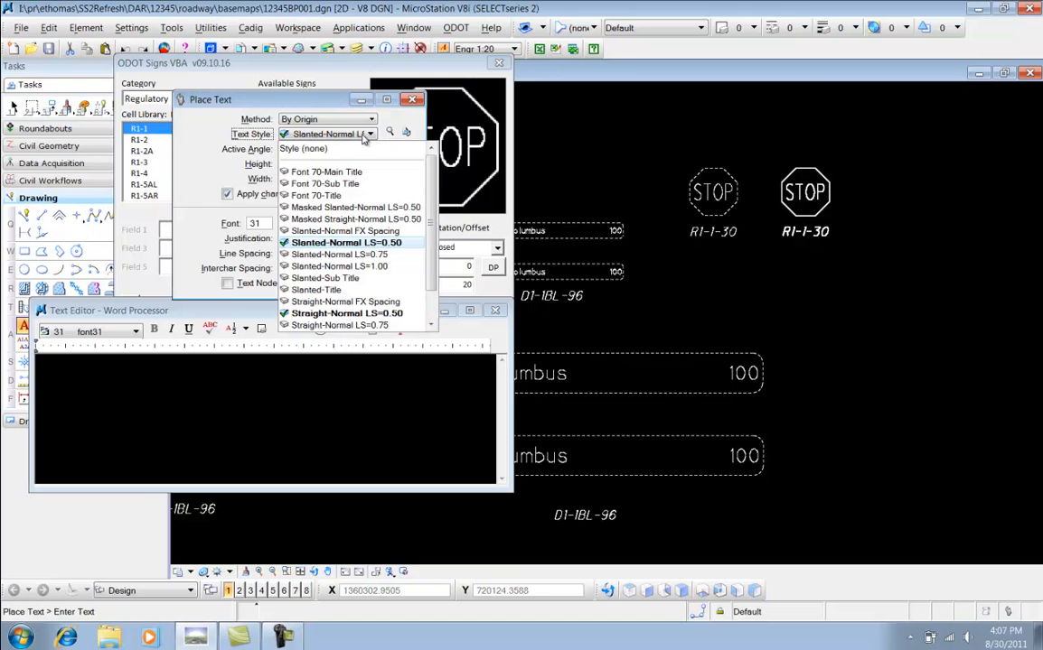
pyautogui.click(346, 313)
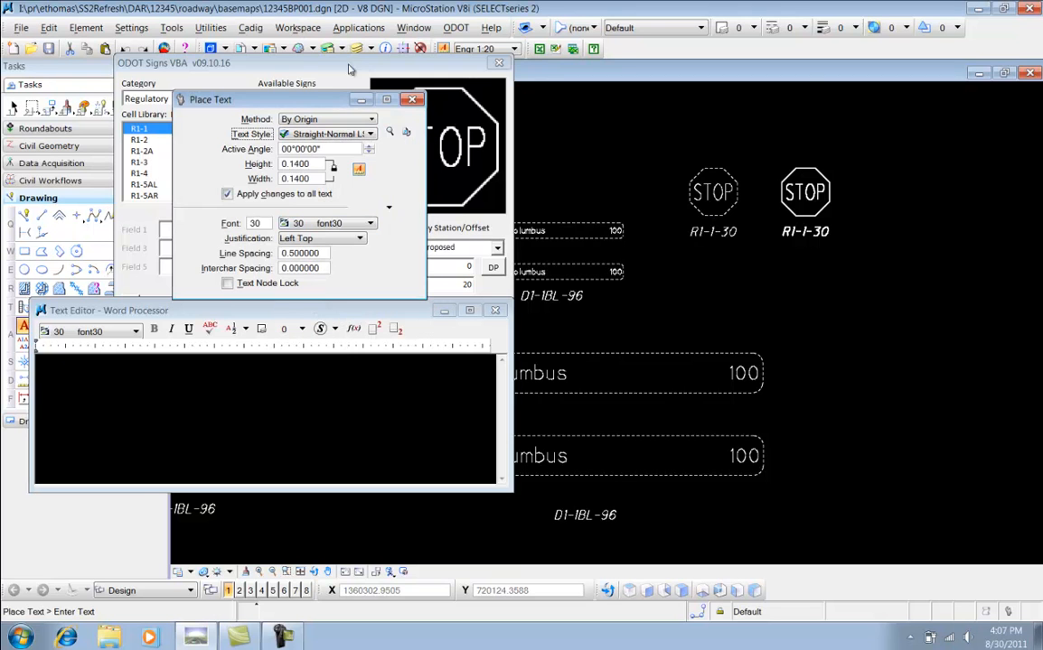
# Place an R1-1 stop sign as Proposed with size 18 to the right of the proposed R1-1-30 sign
pyautogui.click(346, 74)
pyautogui.click(307, 332)
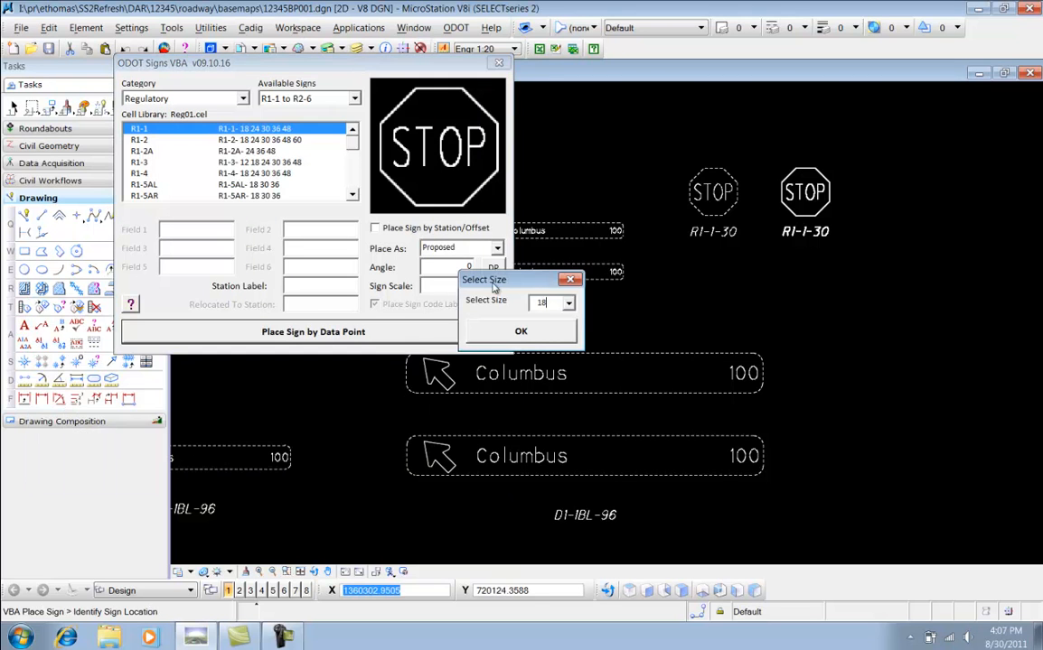
pyautogui.click(533, 333)
pyautogui.click(884, 214)
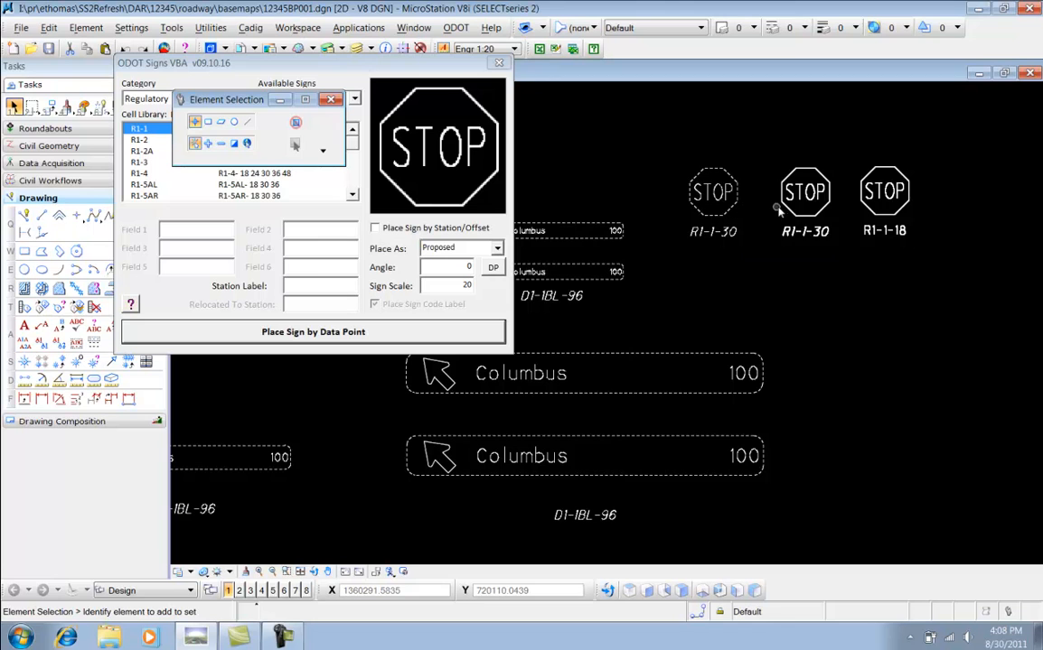
pyautogui.moveTo(787, 209)
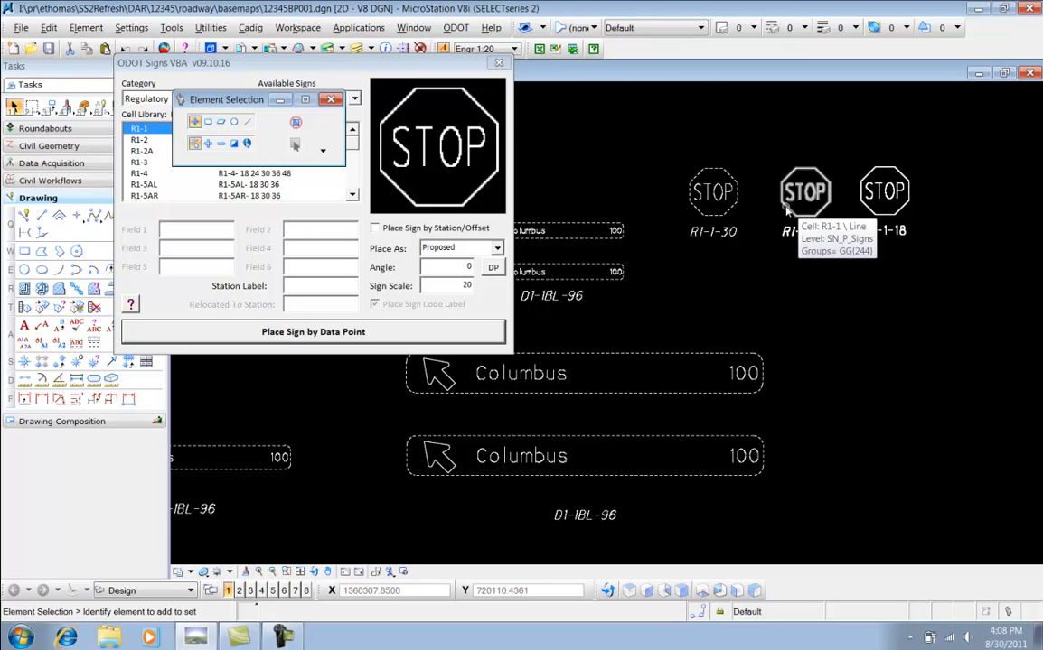
pyautogui.click(787, 210)
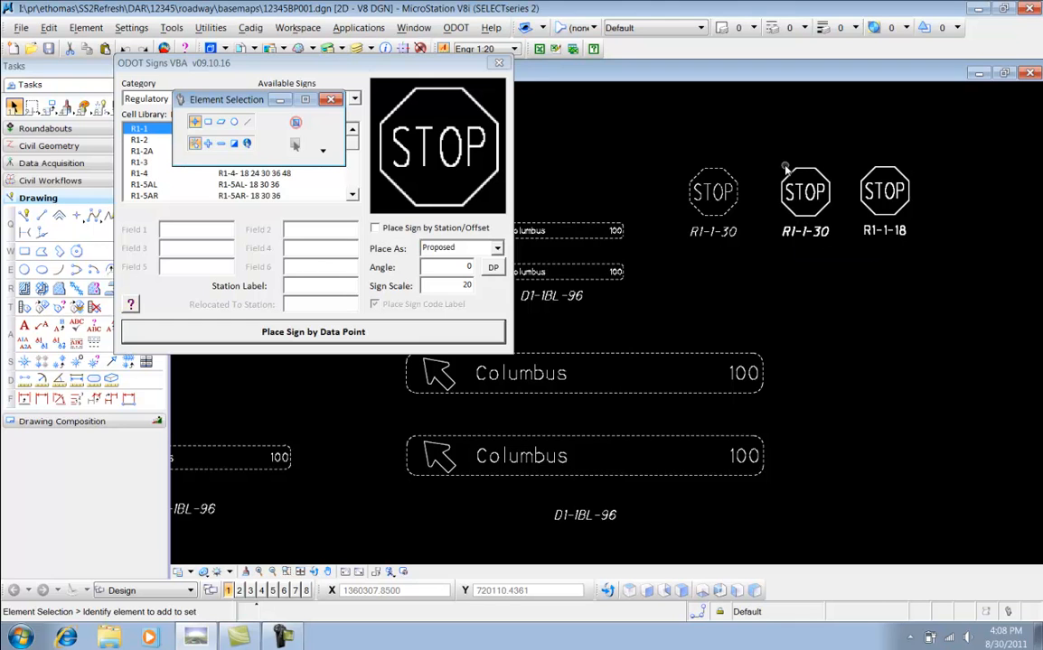
# Place an R1-1 stop sign as Removed with size 18 below the R1-1-18 proposed sign
pyautogui.moveTo(688, 144); pyautogui.dragTo(607, 146, button='middle')
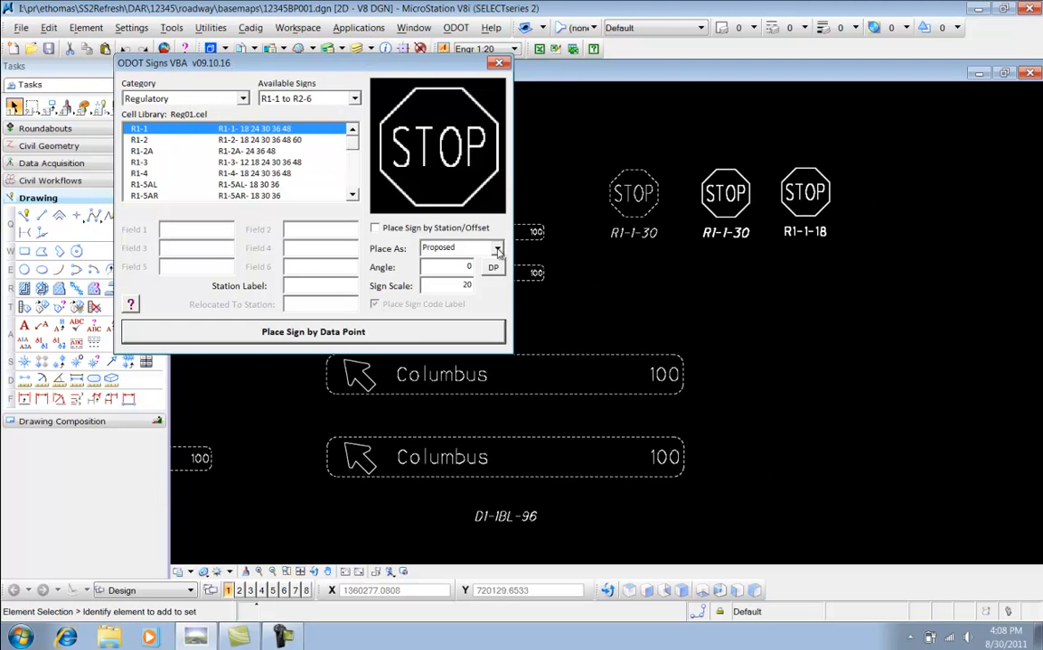
pyautogui.click(496, 248)
pyautogui.click(461, 286)
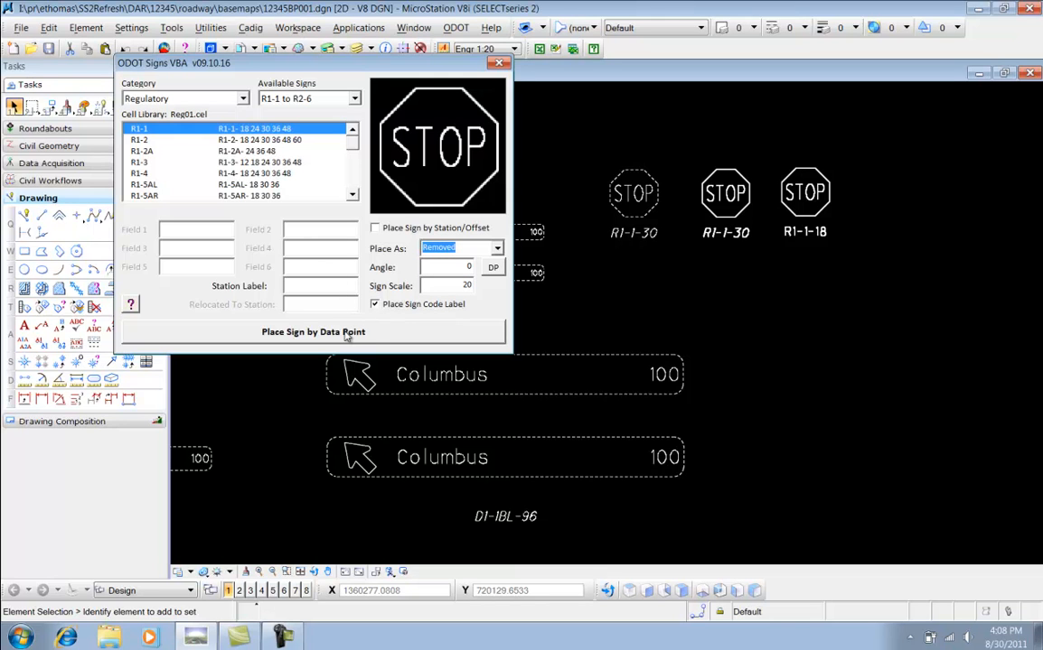
pyautogui.click(312, 332)
pyautogui.click(558, 338)
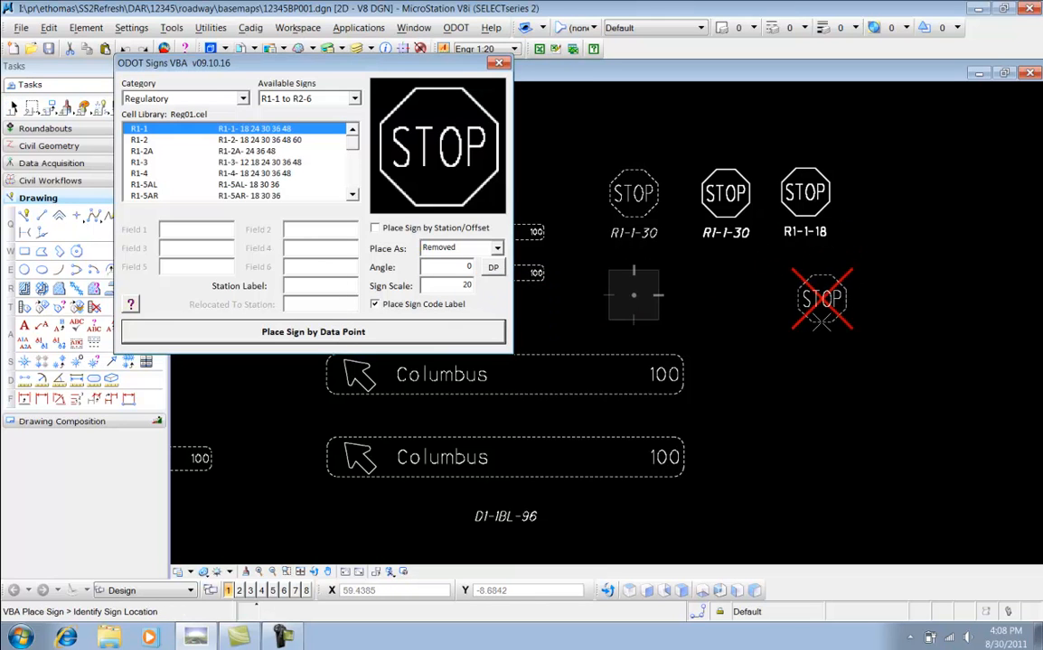
pyautogui.click(814, 304)
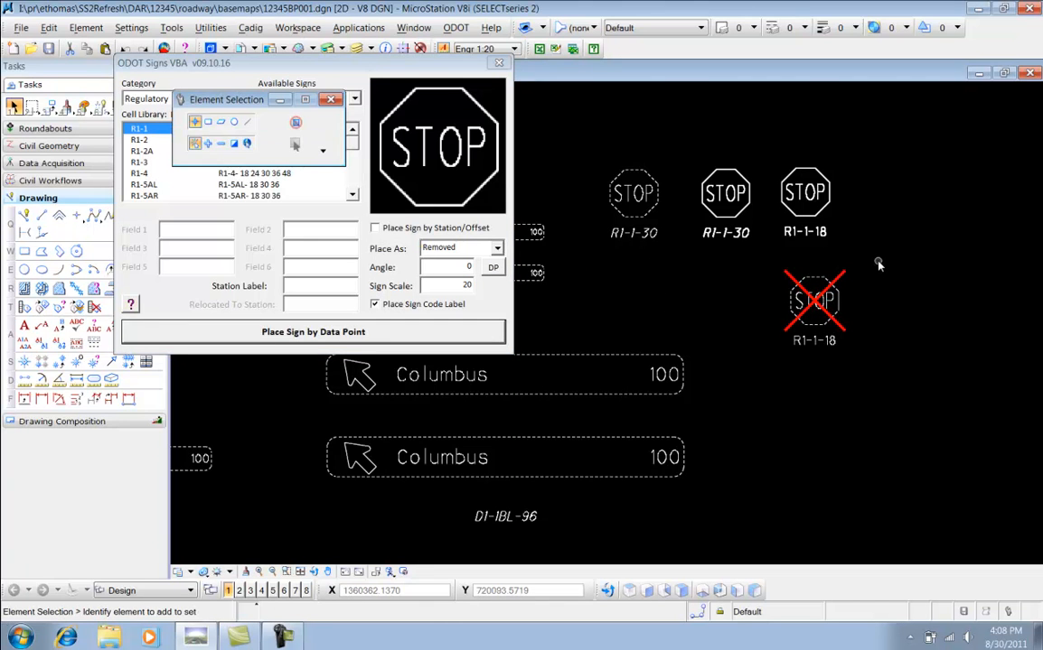
# Place an R1-1 sign as Relocated with size 18, from station 10+00 to 10+50, below the removed stop sign
pyautogui.click(497, 248)
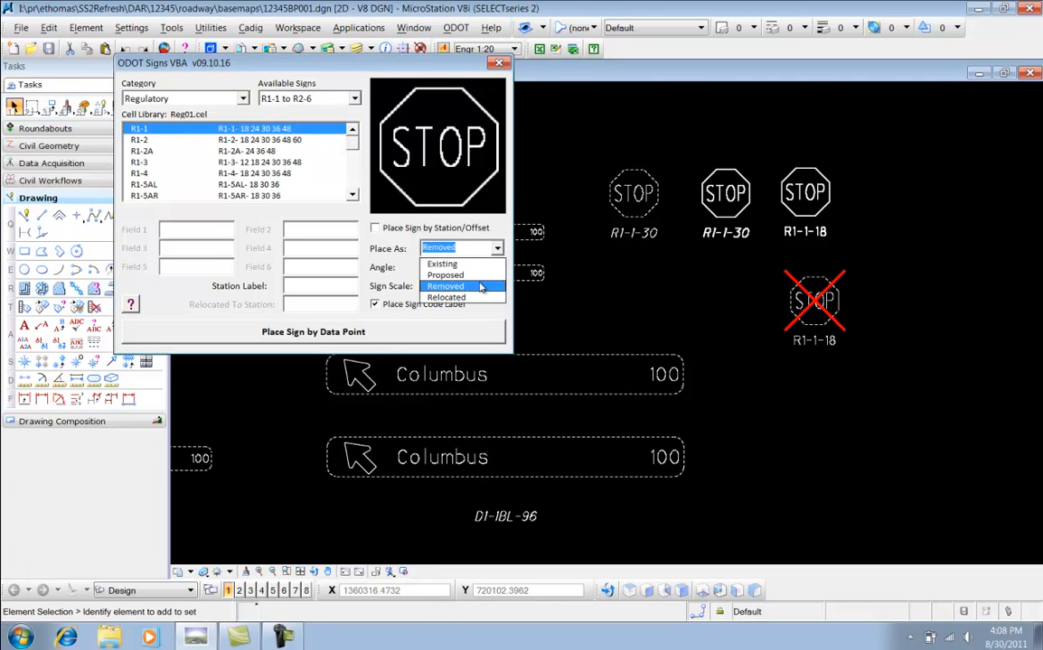
pyautogui.click(434, 275)
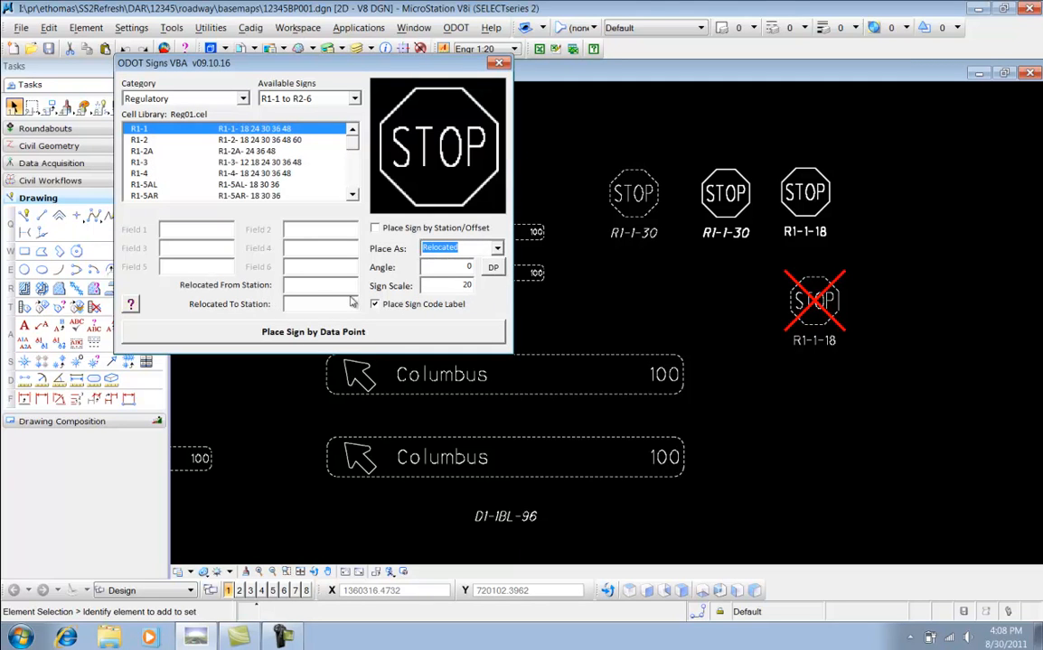
pyautogui.click(297, 285)
pyautogui.write('10+0010+50')
pyautogui.press('Tab')
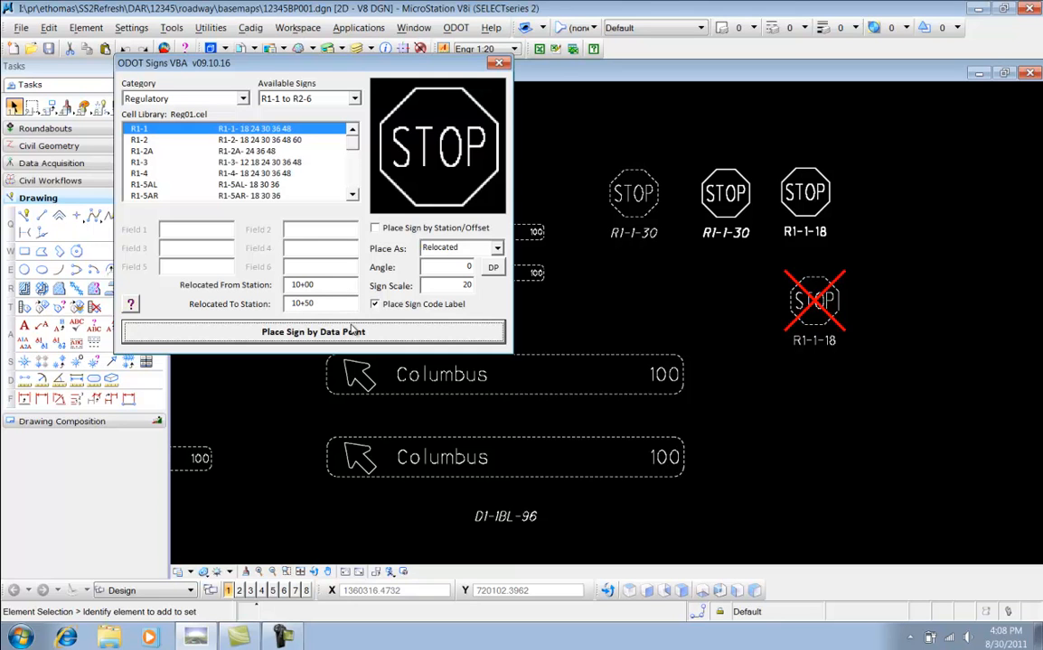
pyautogui.click(348, 331)
pyautogui.click(520, 332)
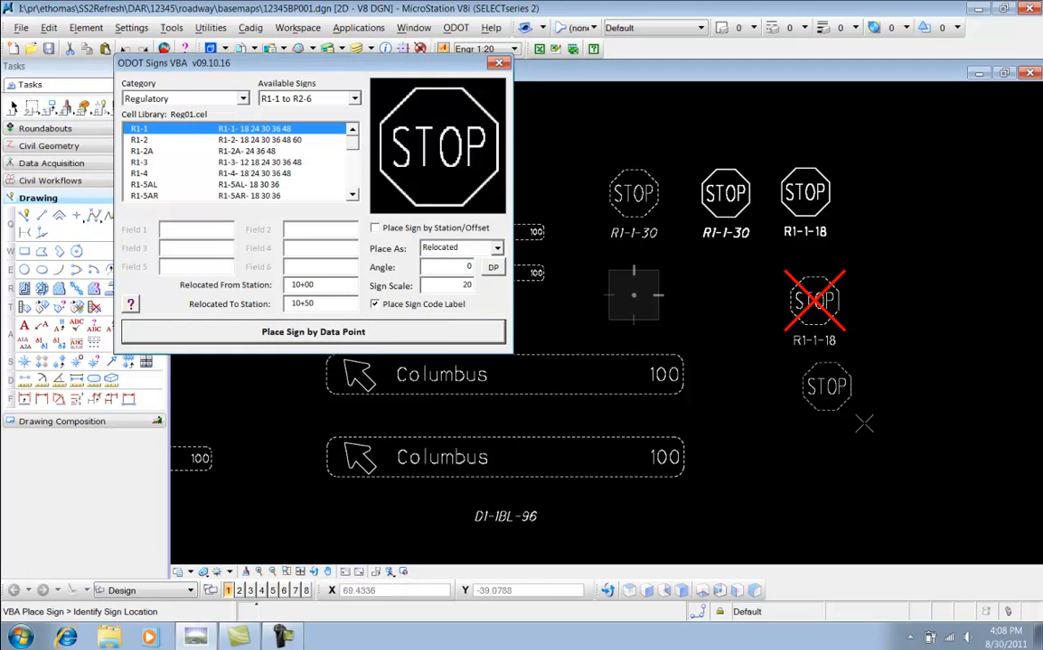
pyautogui.click(847, 441)
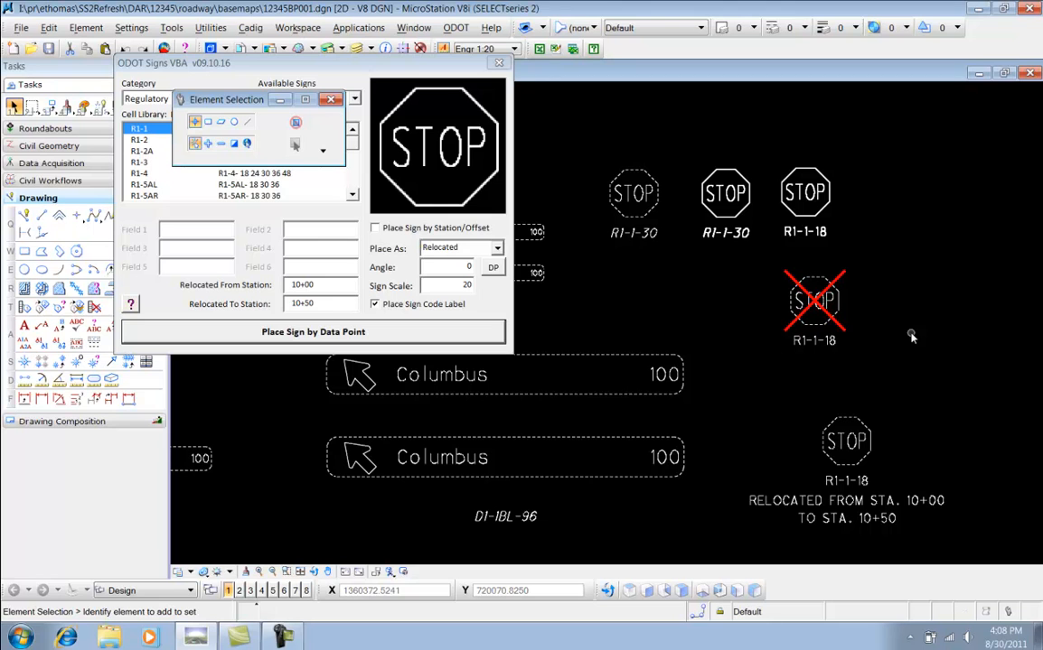
# Clear the station label and set the sign placement type to Removed
pyautogui.click(460, 248)
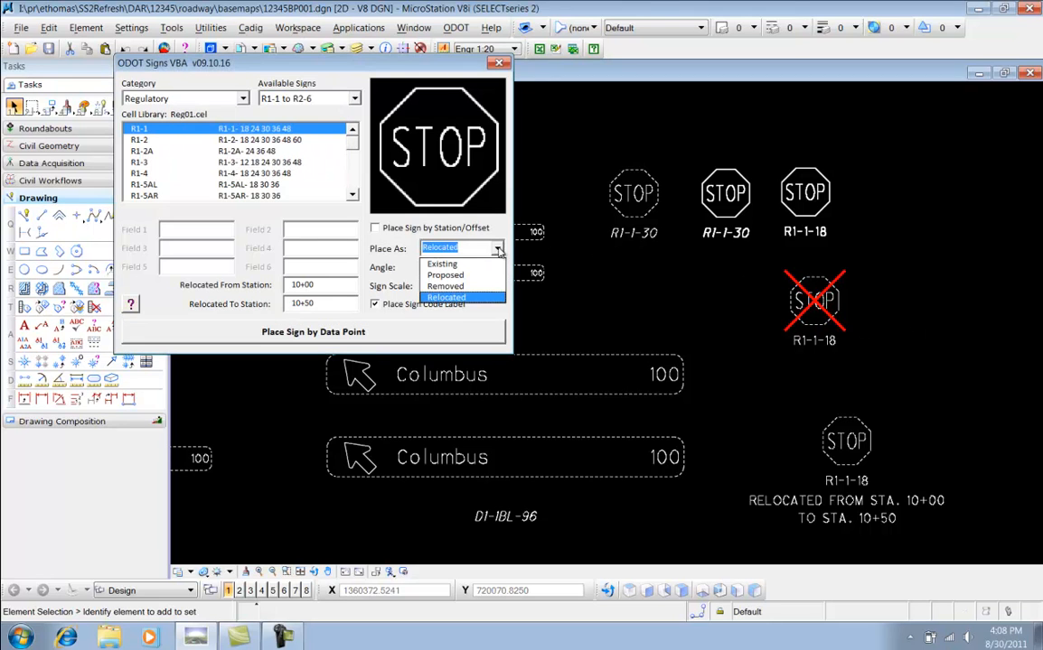
pyautogui.click(492, 263)
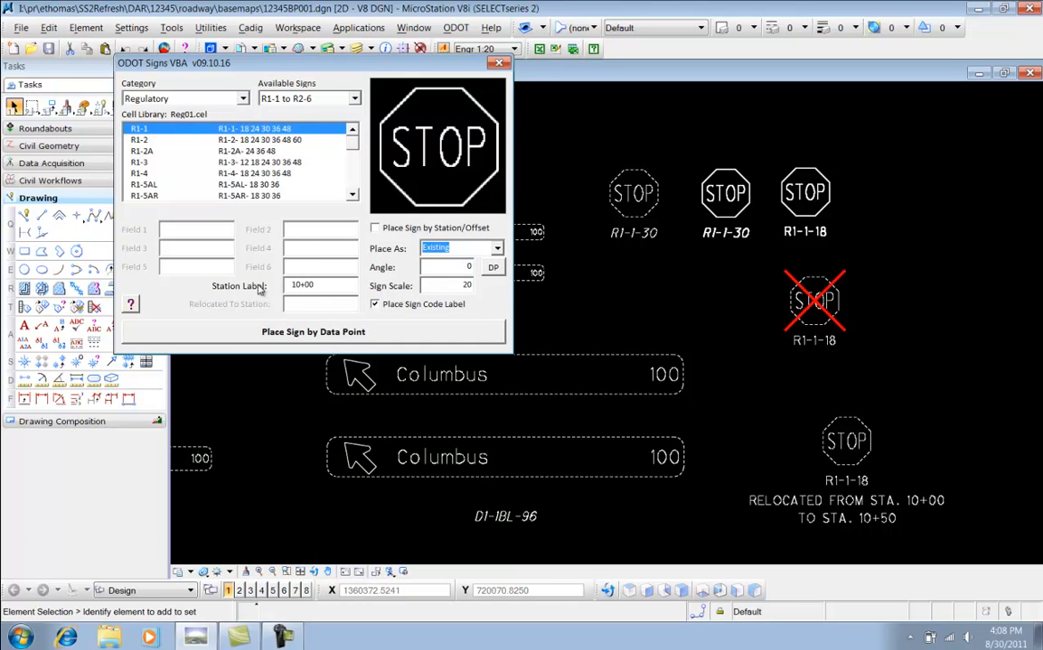
pyautogui.moveTo(345, 286); pyautogui.dragTo(274, 288)
pyautogui.press('BackSpace')
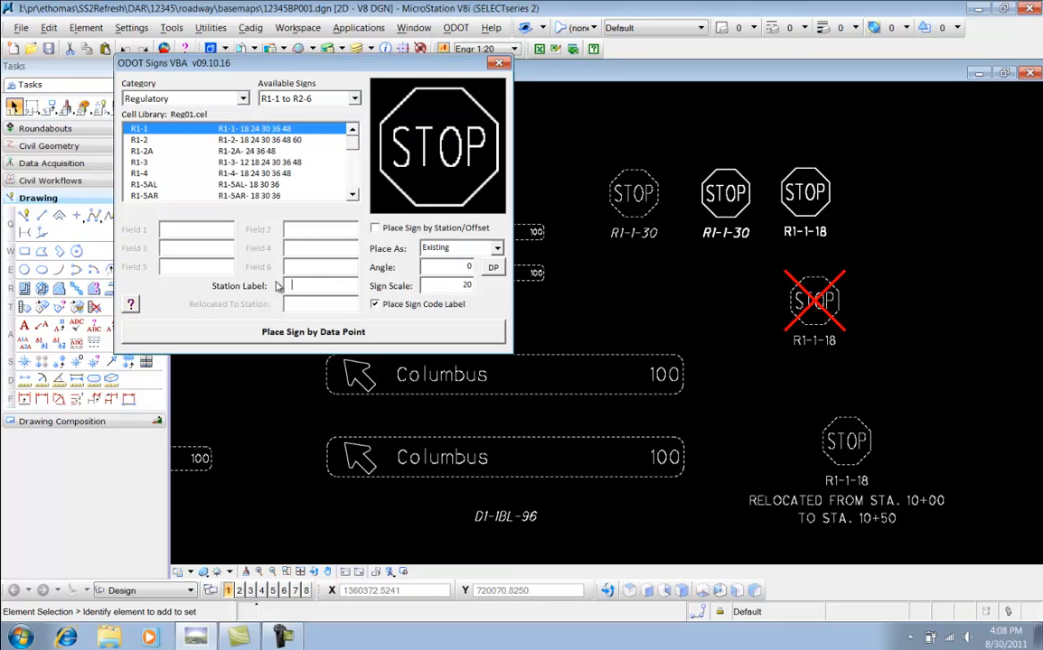
pyautogui.click(497, 248)
pyautogui.click(495, 274)
pyautogui.click(497, 248)
pyautogui.click(445, 285)
# Place the removed R1-1 sign with size 18 and station label 15+00 to the right of the proposed R1-1-18 sign
pyautogui.click(321, 284)
pyautogui.write('15+00')
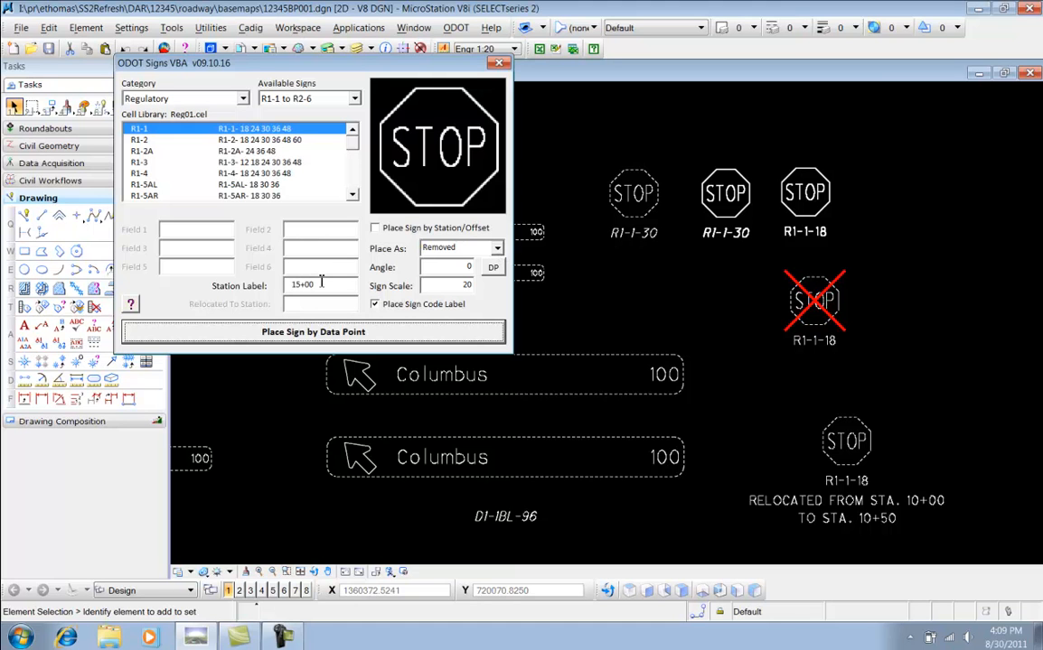
pyautogui.click(349, 332)
pyautogui.click(520, 331)
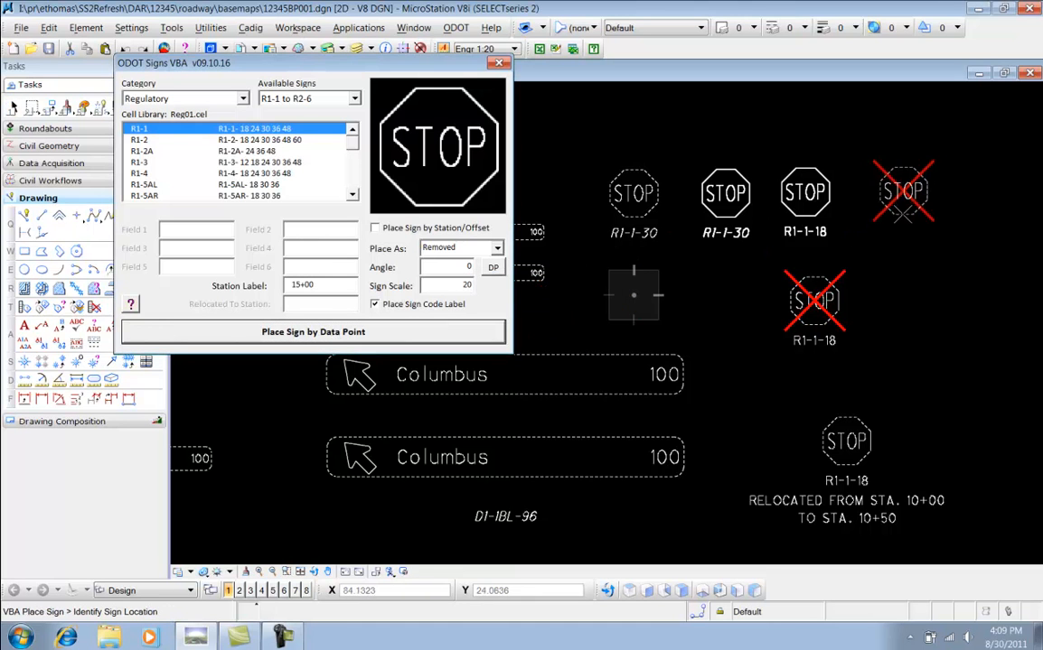
pyautogui.click(921, 221)
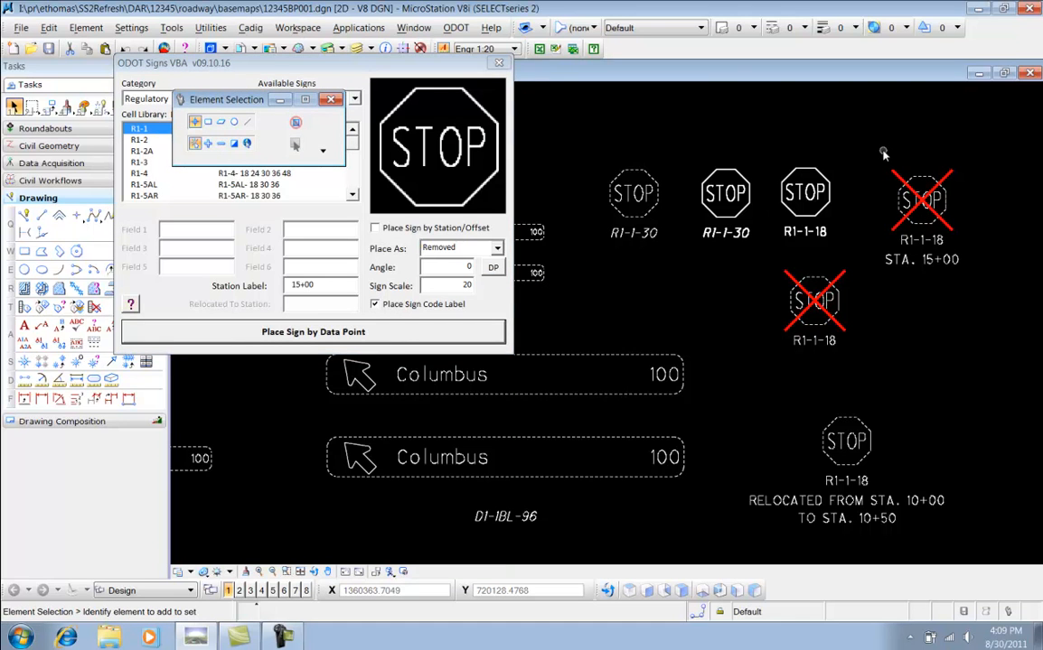
# Enable sign placement by station/offset, keeping job 185
pyautogui.moveTo(431, 66); pyautogui.dragTo(412, 63)
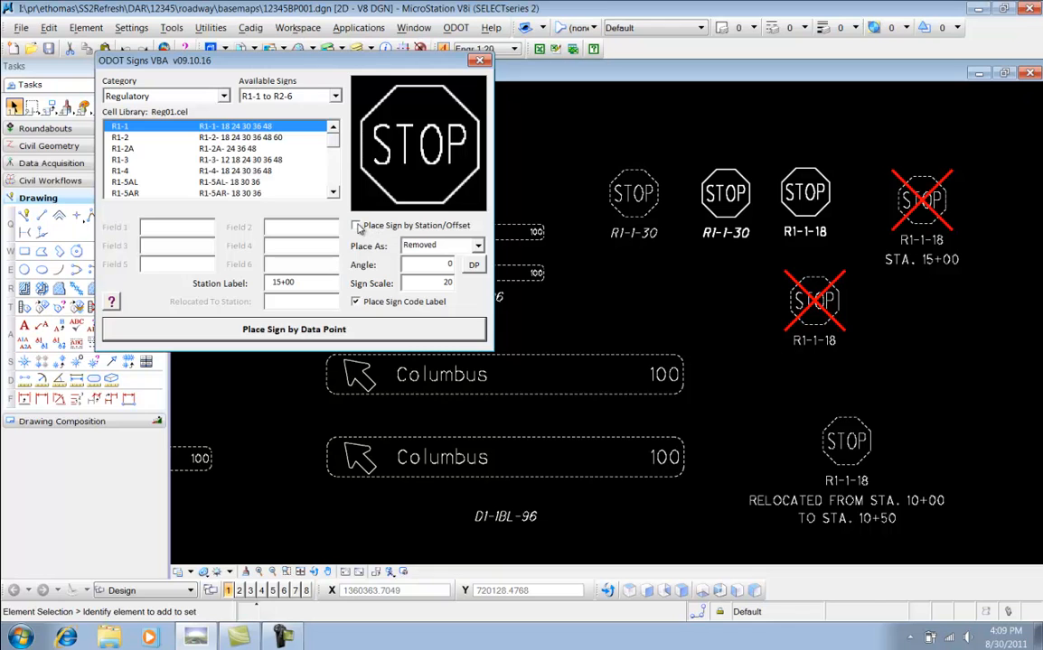
pyautogui.click(362, 226)
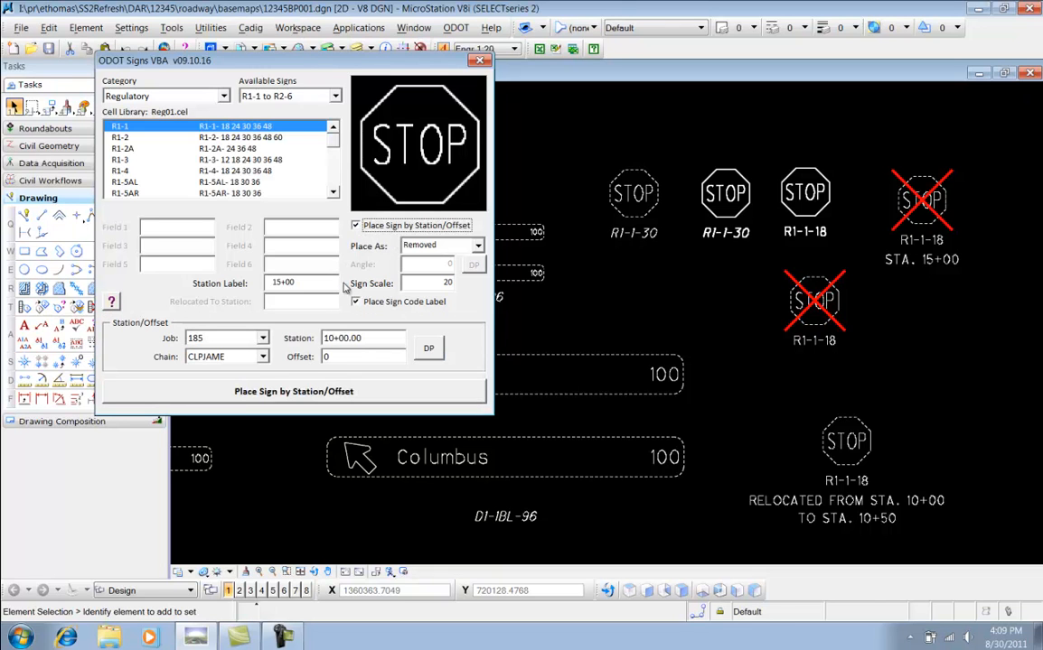
pyautogui.click(263, 338)
pyautogui.click(263, 338)
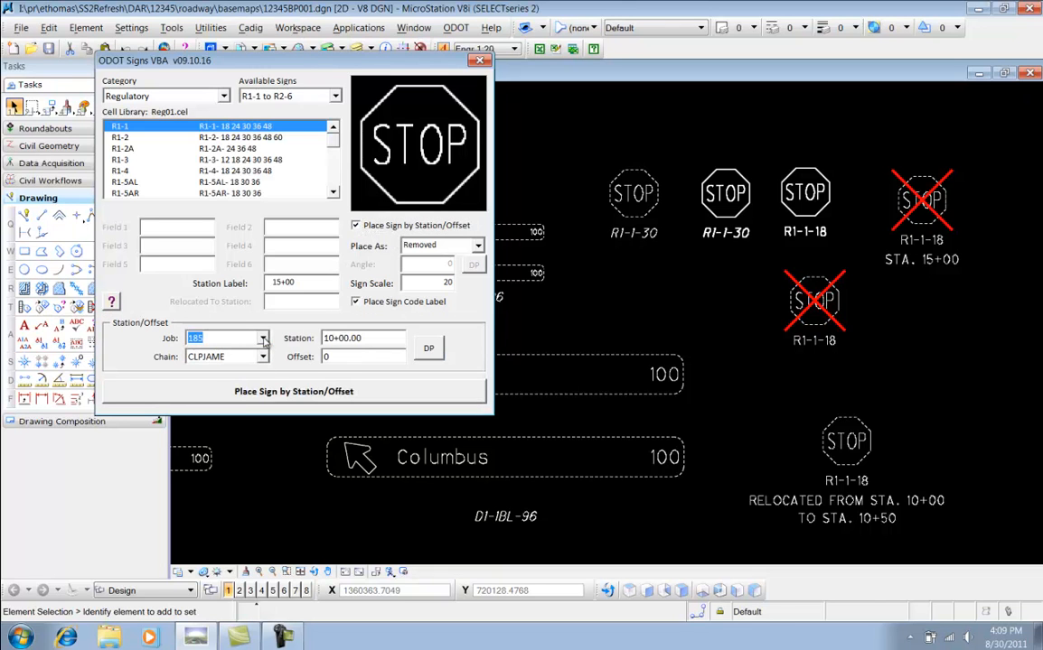
# Set the alignment chain for station/offset placement to CLPS185
pyautogui.click(263, 356)
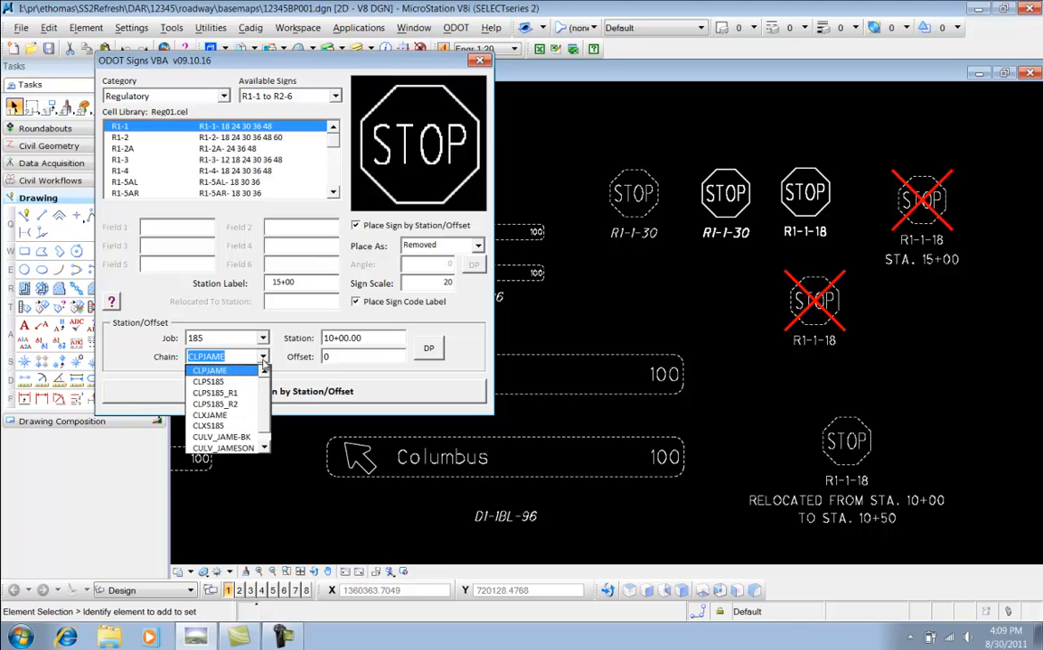
pyautogui.press('Down')
pyautogui.press('Down')
pyautogui.press('Down')
pyautogui.press('Down')
pyautogui.press('Down')
pyautogui.press('Return')
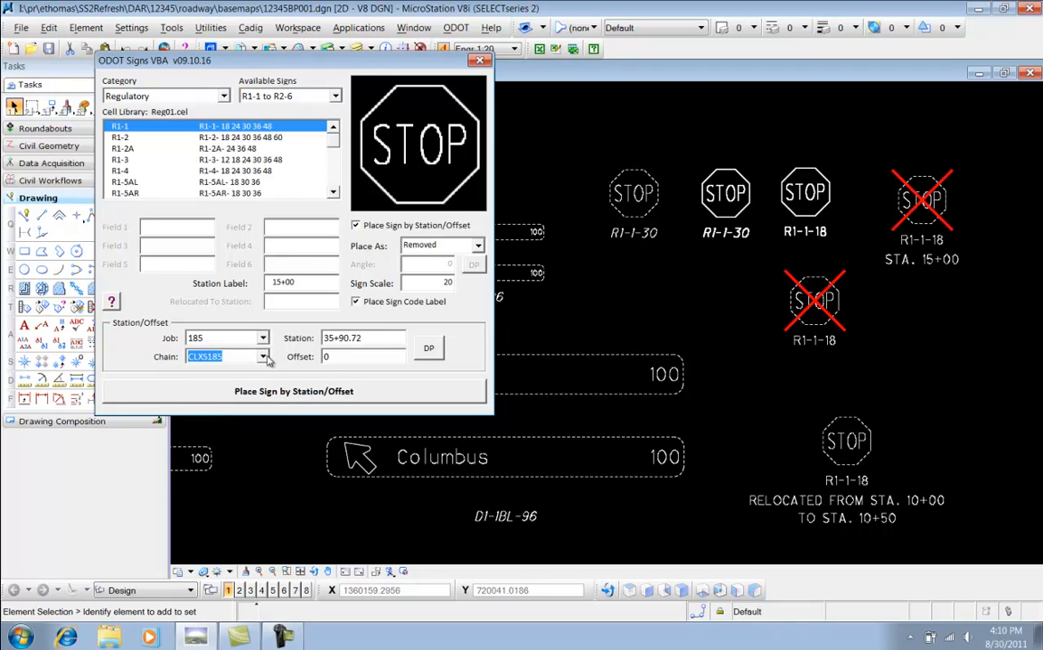
pyautogui.click(263, 357)
pyautogui.press('Up')
pyautogui.press('Up')
pyautogui.press('Up')
pyautogui.press('Return')
# Pick the sign's location by data point below the roadway at about station 72+00, offset about 74
pyautogui.scroll(-5, 750, 143)
pyautogui.moveTo(885, 180); pyautogui.dragTo(689, 341, button='middle')
pyautogui.moveTo(836, 348)
pyautogui.mouseDown(button='middle')
pyautogui.moveTo(761, 345)
pyautogui.moveTo(655, 313)
pyautogui.mouseUp(button='middle')
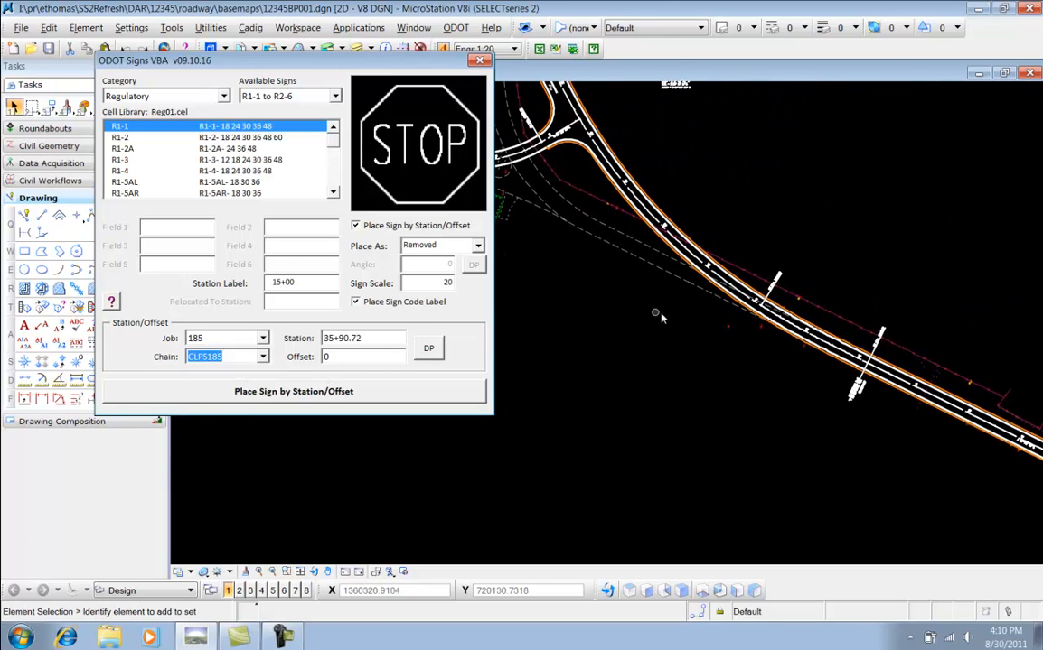
pyautogui.scroll(3, 834, 331)
pyautogui.moveTo(833, 331); pyautogui.dragTo(763, 248, button='middle')
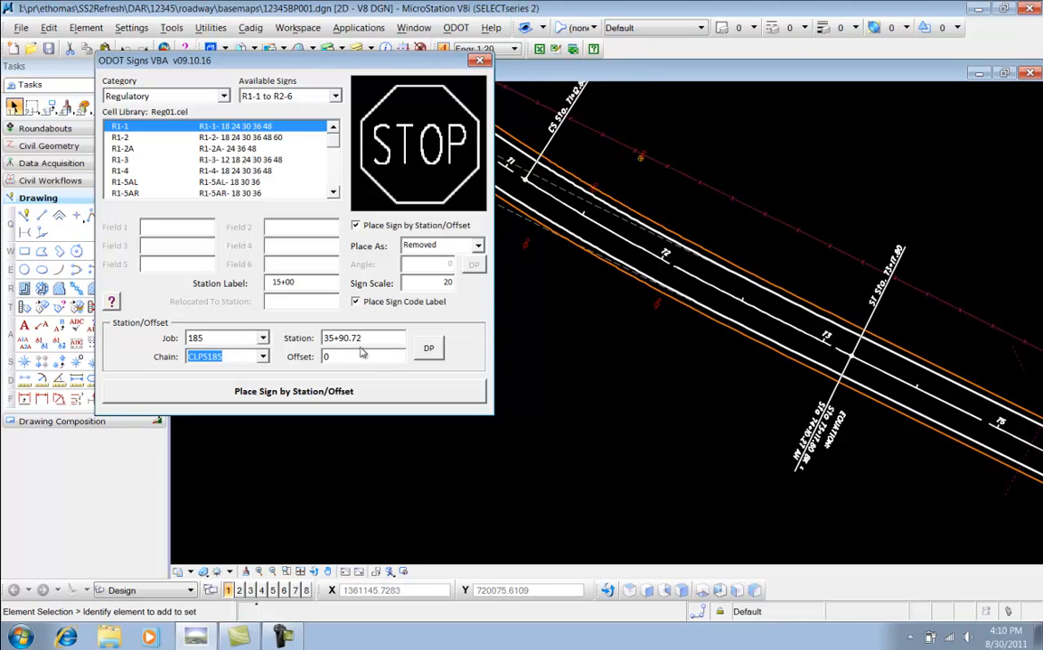
pyautogui.click(430, 349)
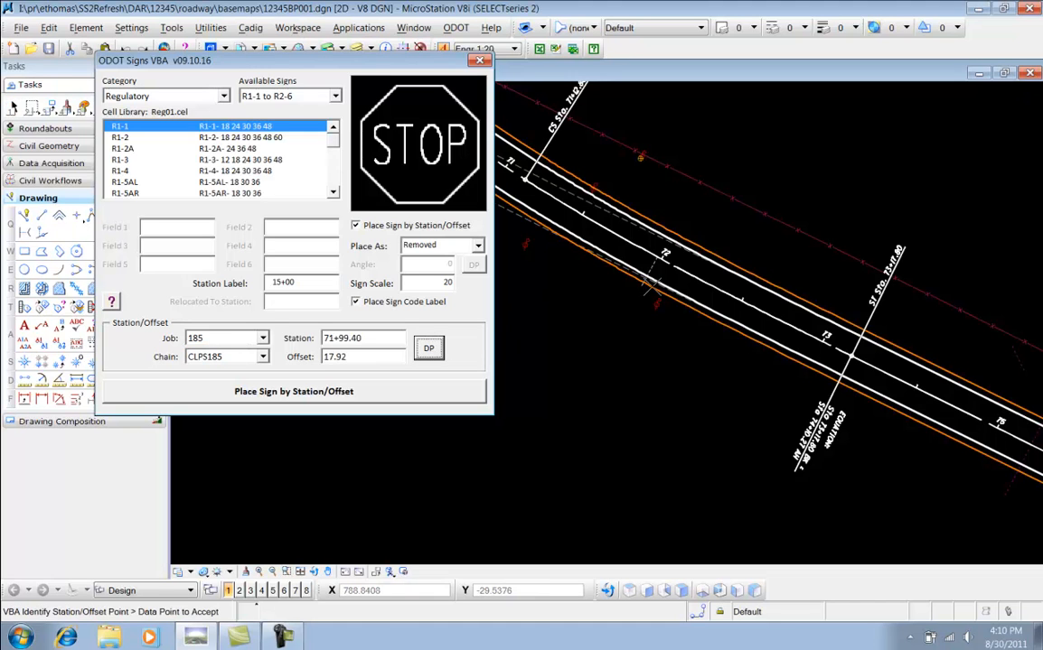
pyautogui.click(597, 381)
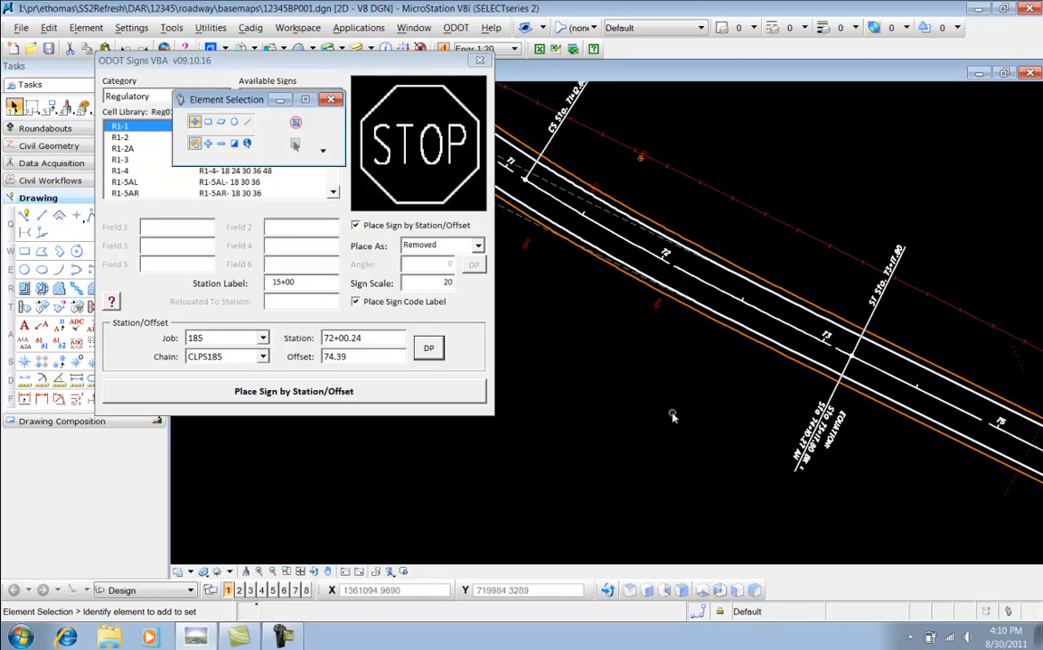
# Choose the R2-4 minimum speed sign from the Regulatory category, keeping placement as Removed
pyautogui.click(478, 246)
pyautogui.click(478, 246)
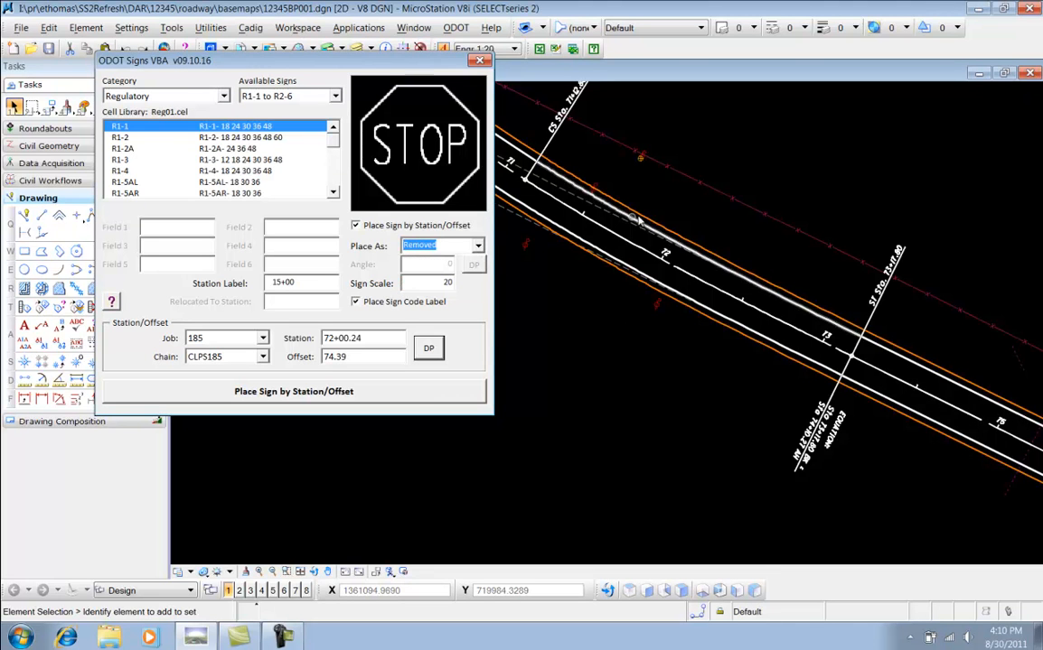
pyautogui.moveTo(408, 70); pyautogui.dragTo(393, 69)
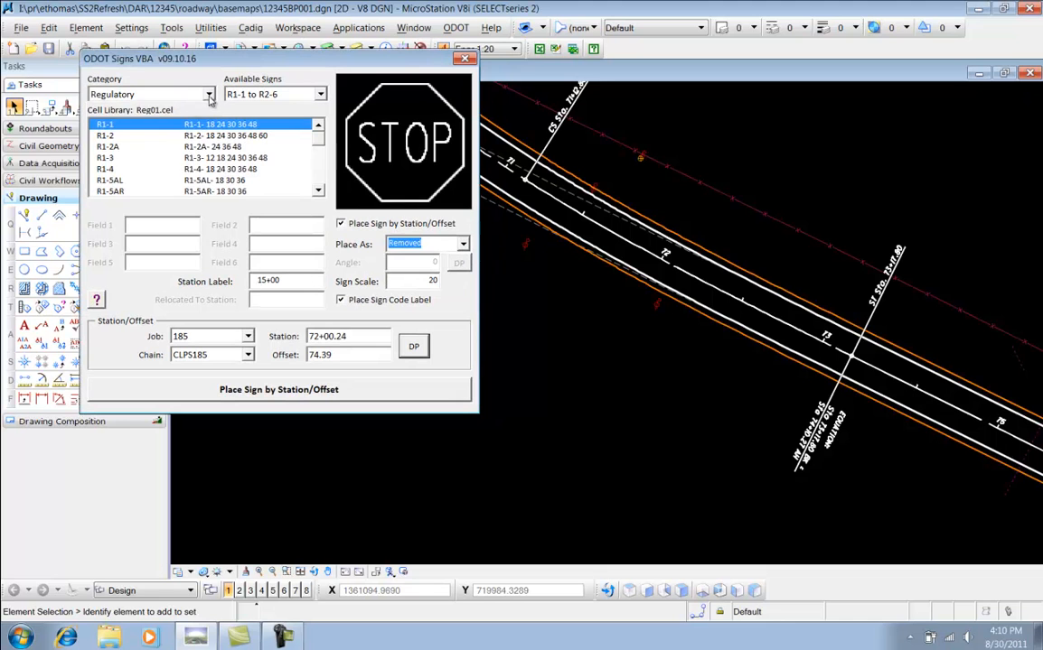
pyautogui.click(209, 95)
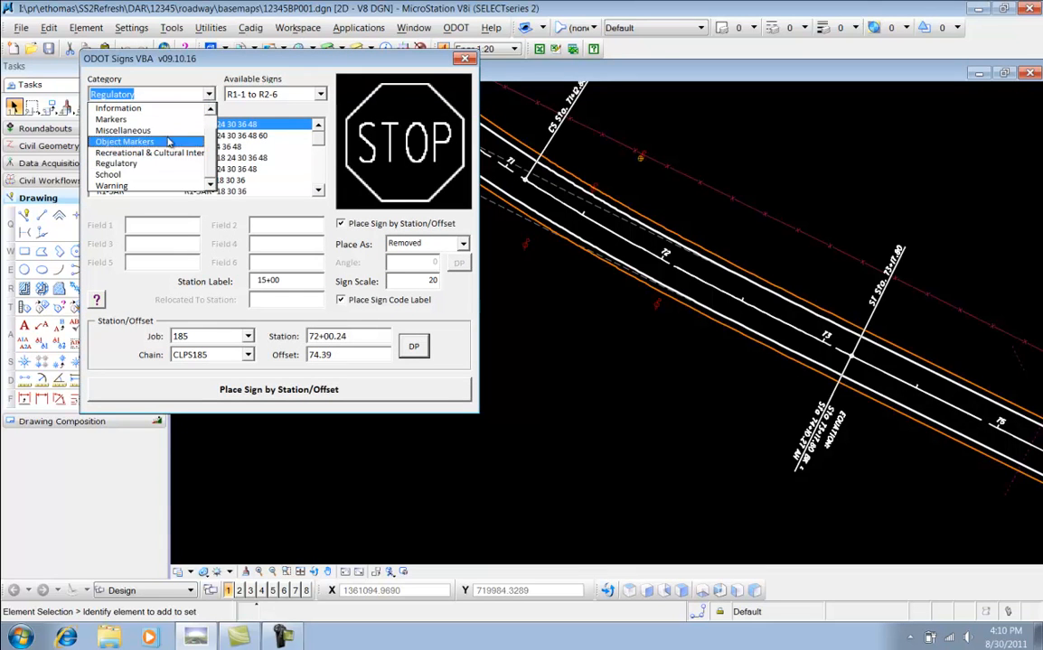
pyautogui.click(149, 165)
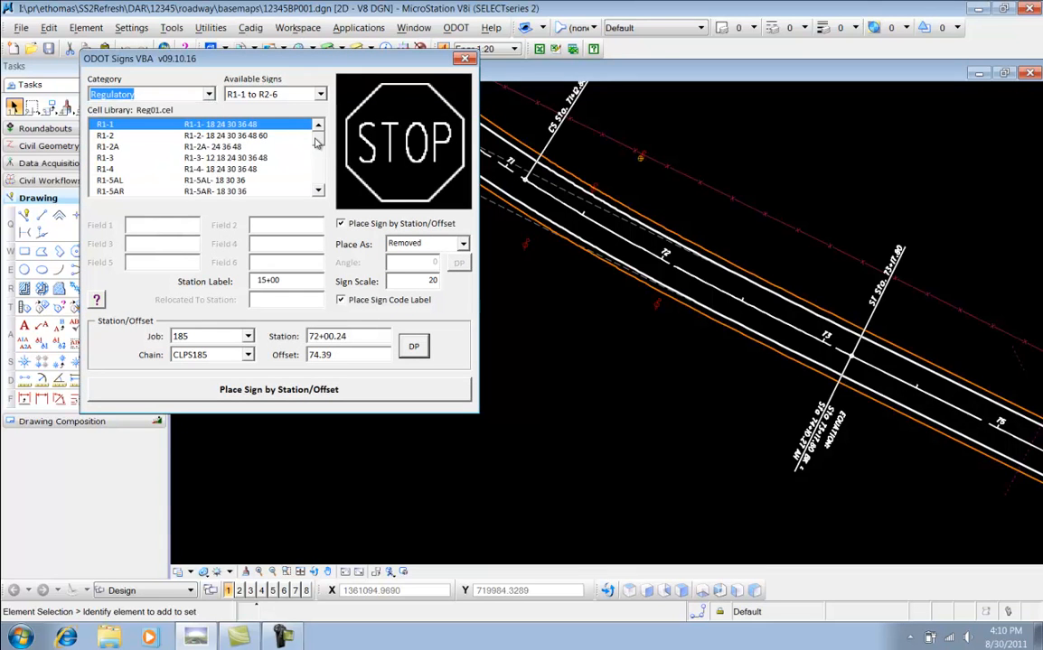
pyautogui.scroll(-5, 287, 129)
pyautogui.click(236, 160)
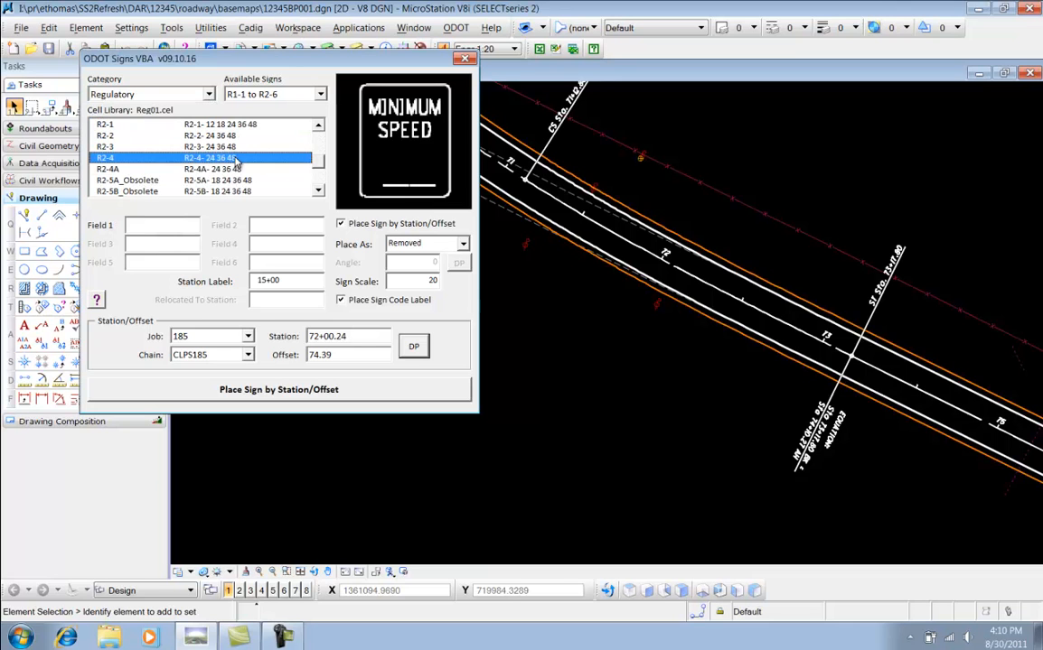
# Set the R2-4 sign's Field 1 to 45 and clear the station label
pyautogui.click(170, 227)
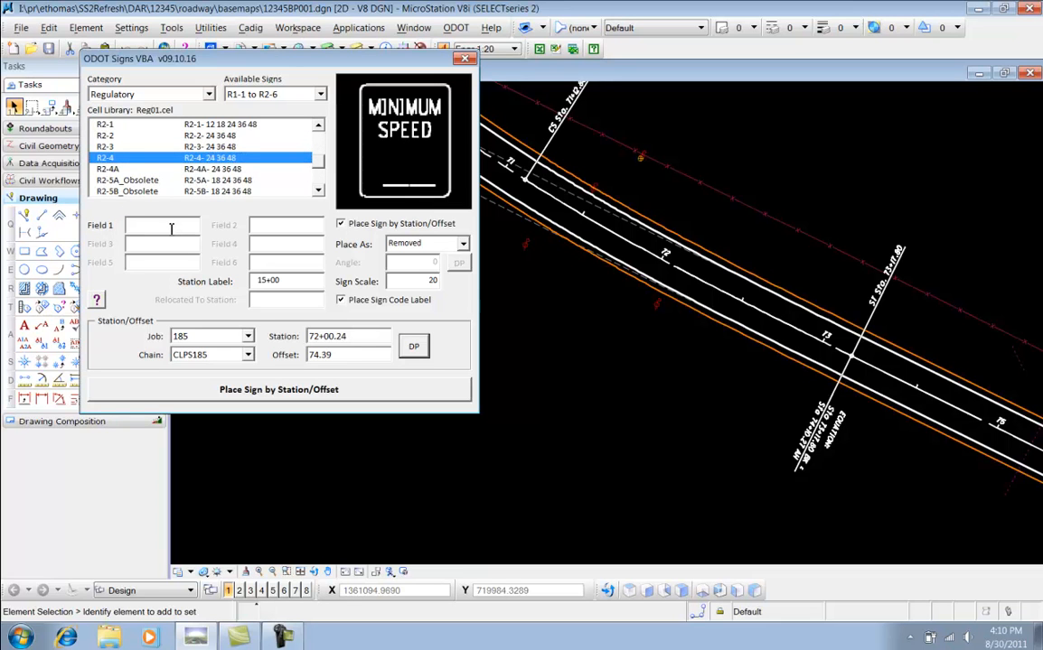
pyautogui.press('Tab')
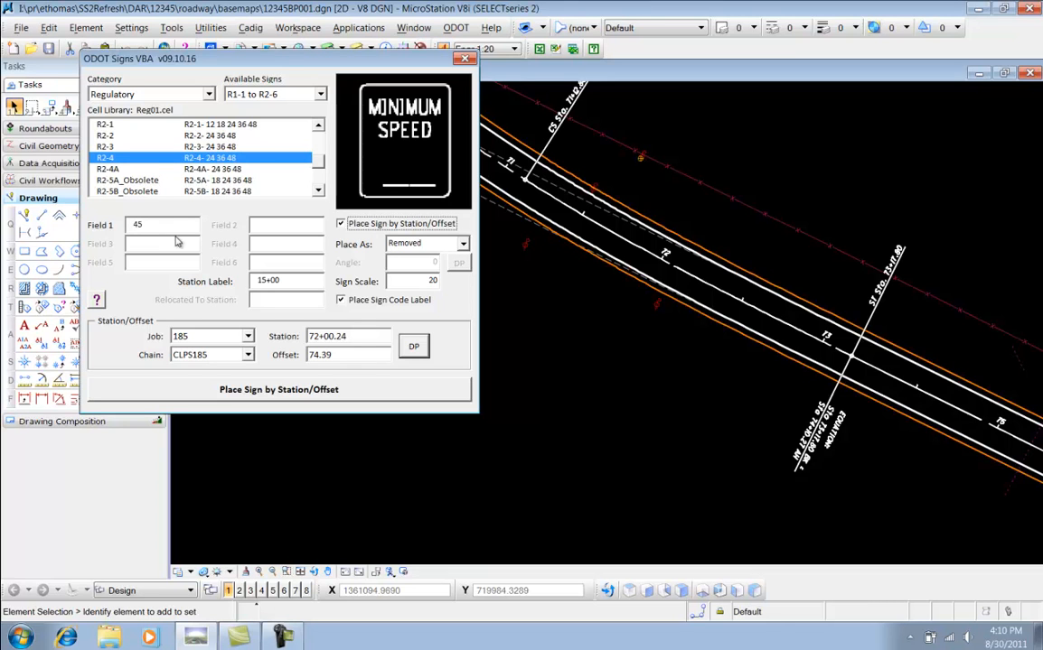
pyautogui.press('Tab')
pyautogui.press('BackSpace')
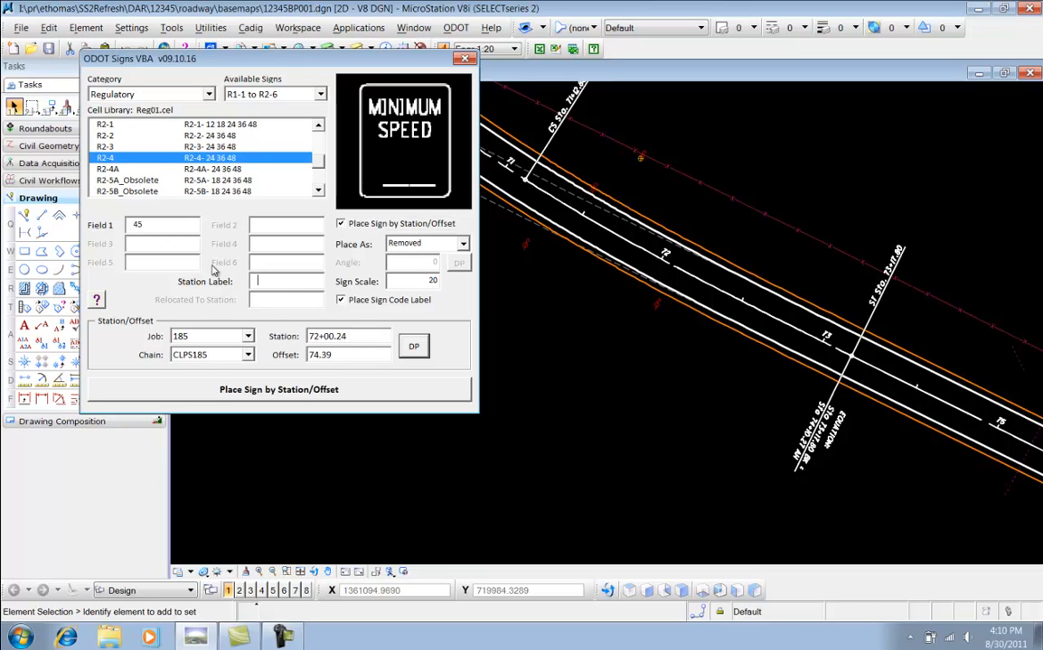
# Place the removed R2-4 sign with size 24 below the roadway at station 72+00.24, offset 74.39
pyautogui.click(378, 391)
pyautogui.click(539, 334)
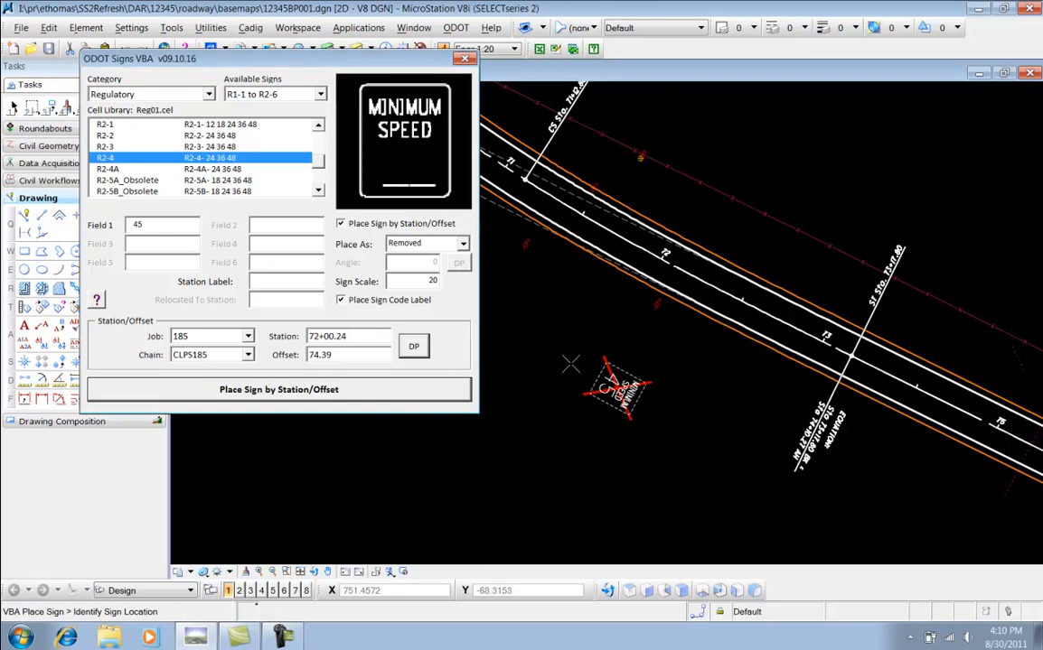
pyautogui.click(556, 352)
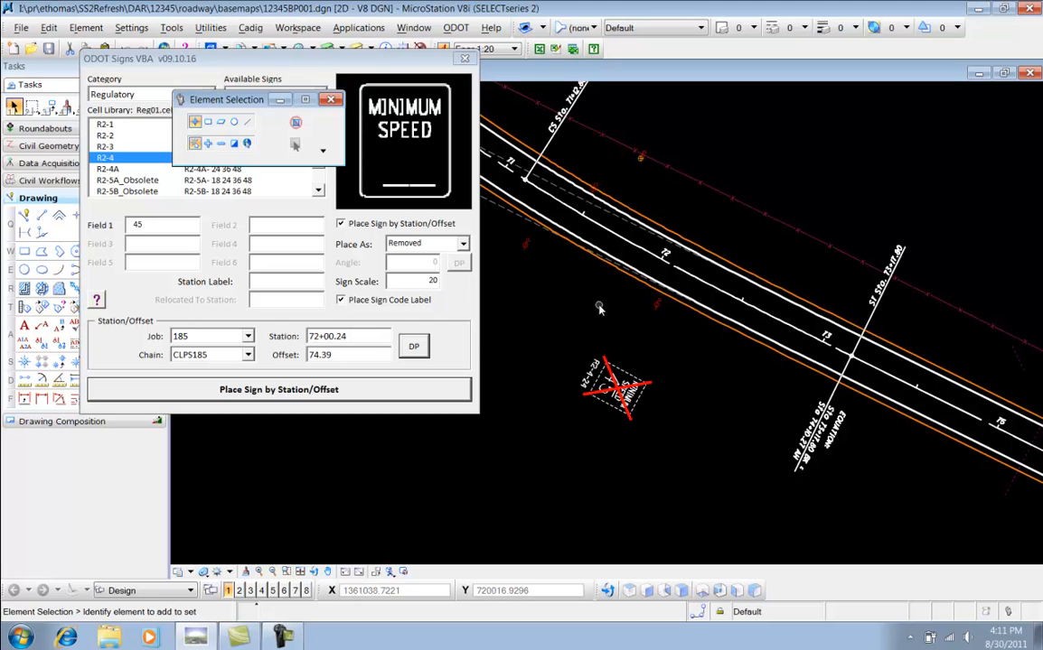
# Place another removed R2-4 sign with size 24 above the roadway, picking a location at about station 72+05, offset -71
pyautogui.click(413, 346)
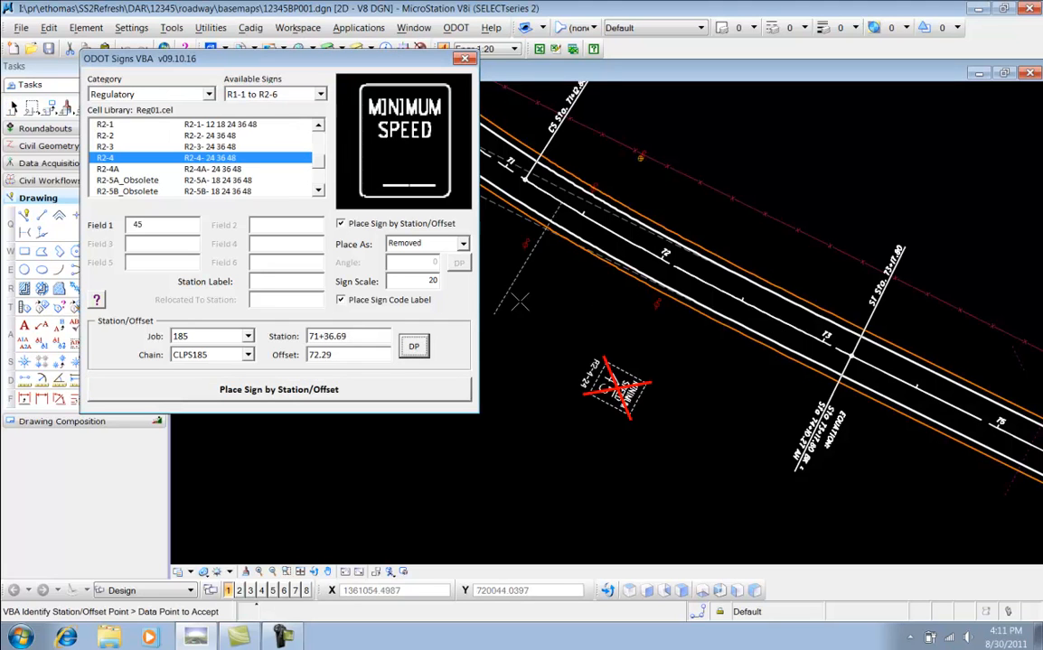
pyautogui.click(723, 150)
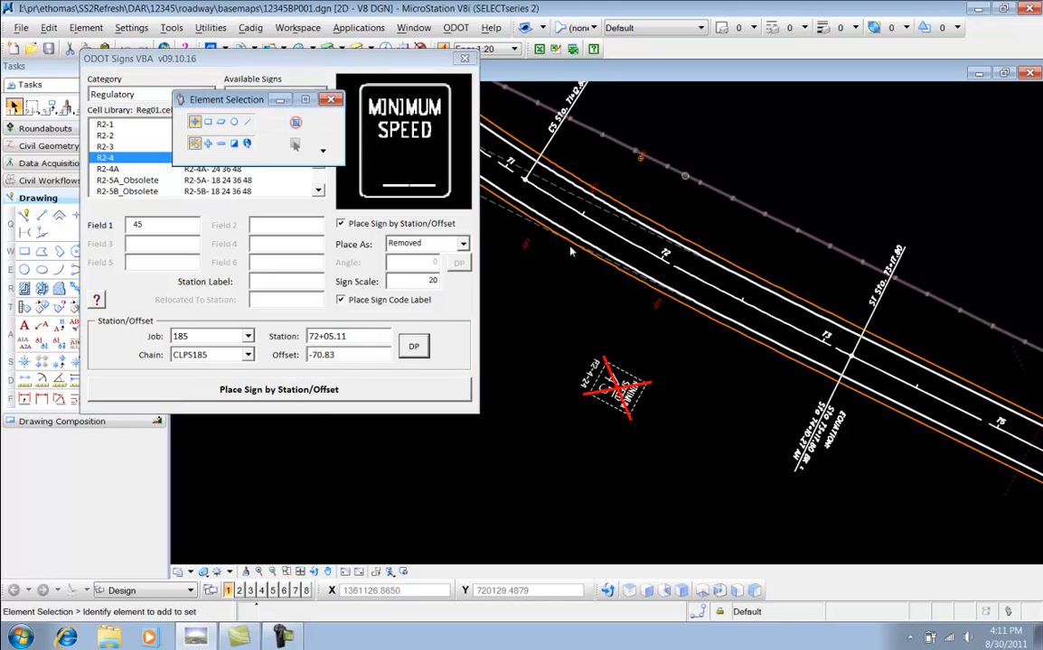
pyautogui.click(275, 390)
pyautogui.click(511, 333)
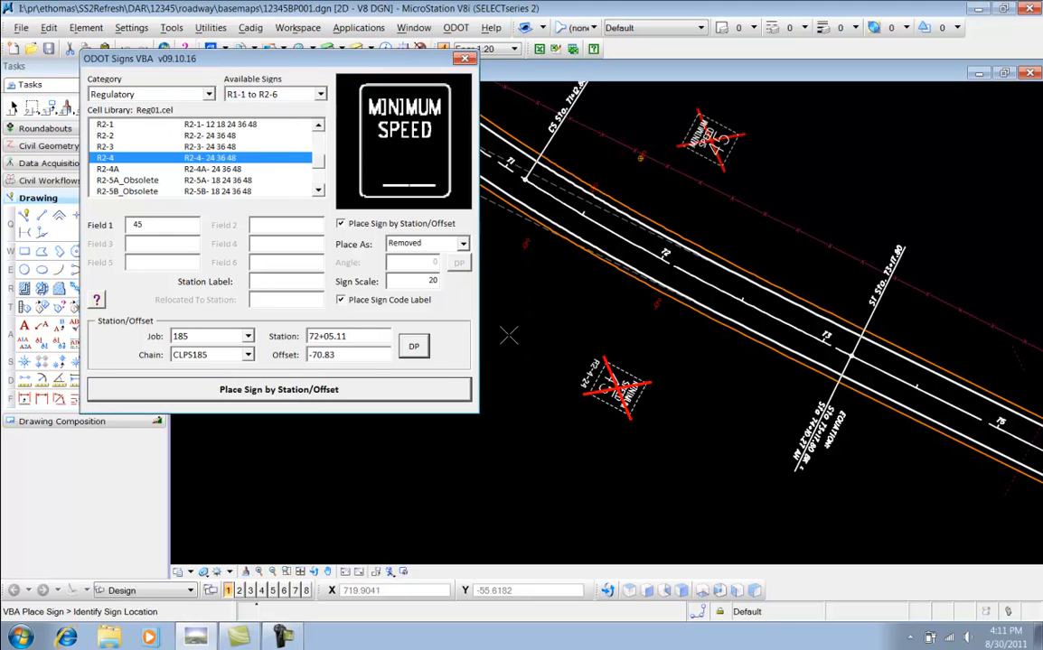
pyautogui.click(712, 140)
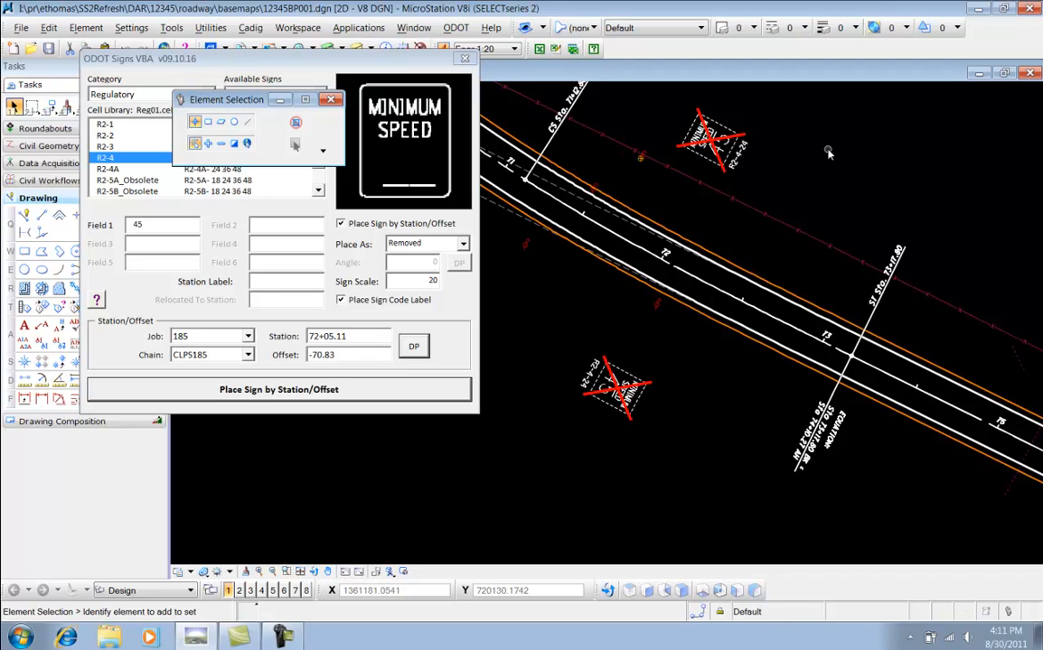
# Turn off station/offset placement so signs are placed by data point
pyautogui.click(446, 276)
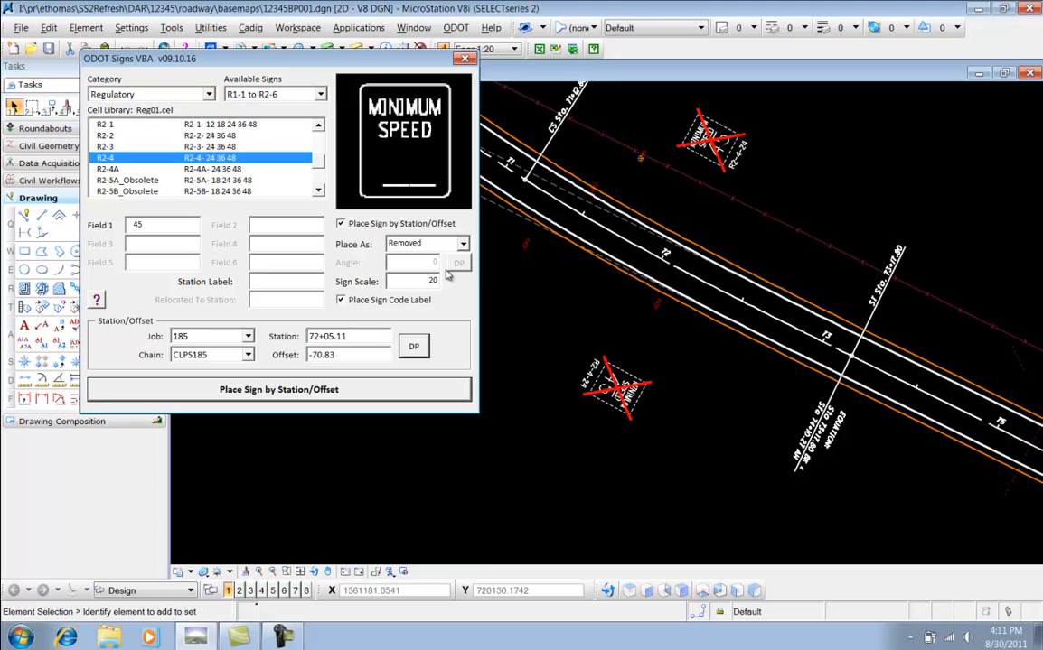
pyautogui.click(342, 224)
pyautogui.scroll(-3, 603, 314)
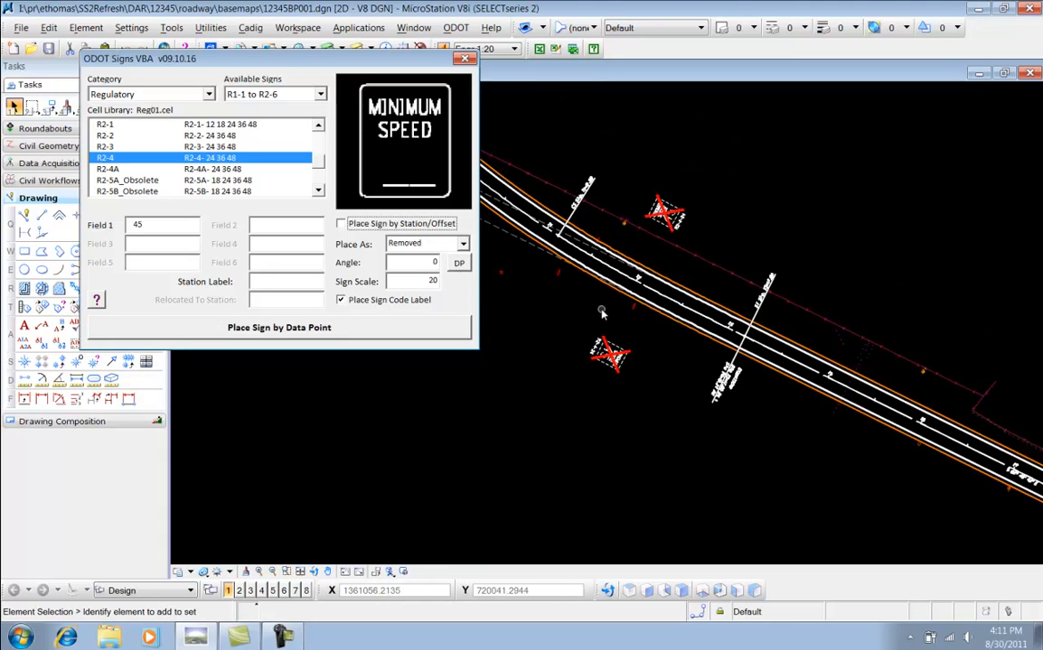
pyautogui.moveTo(784, 247); pyautogui.dragTo(677, 213, button='middle')
# Define the sign angle with two data points above the roadway near station 76, giving about 61.7 degrees
pyautogui.click(460, 265)
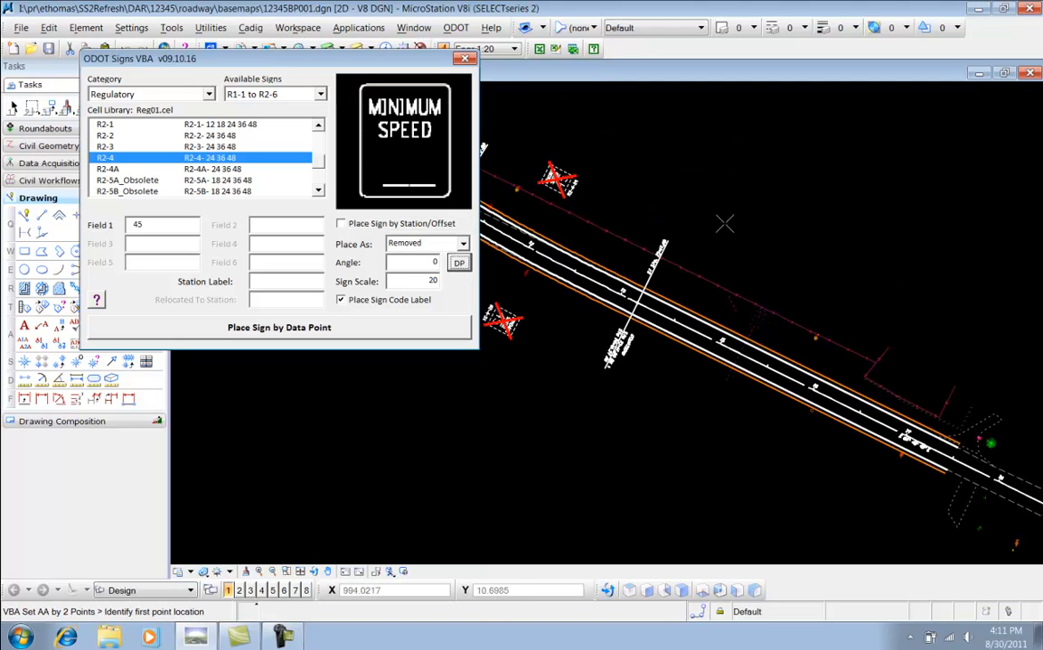
pyautogui.click(733, 251)
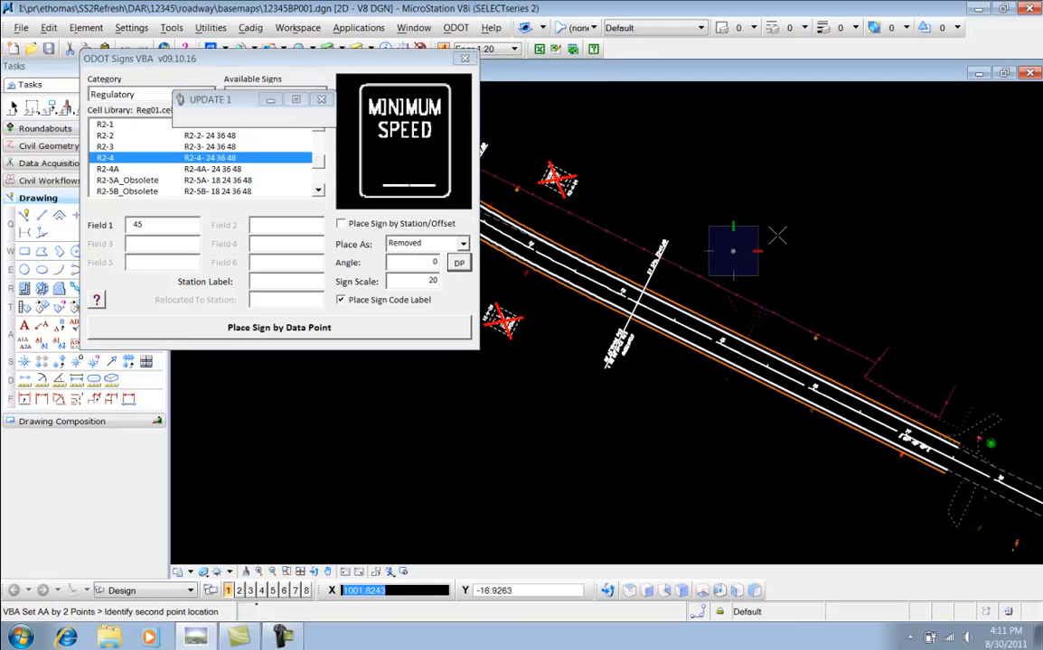
pyautogui.rightClick(811, 196)
pyautogui.scroll(3, 908, 331)
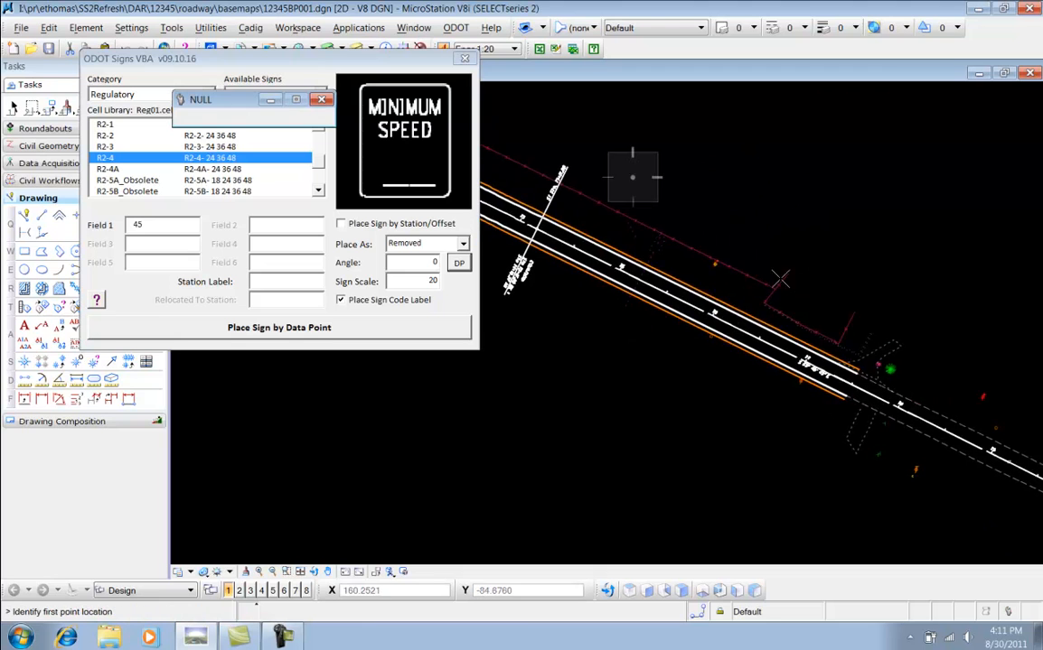
pyautogui.click(755, 213)
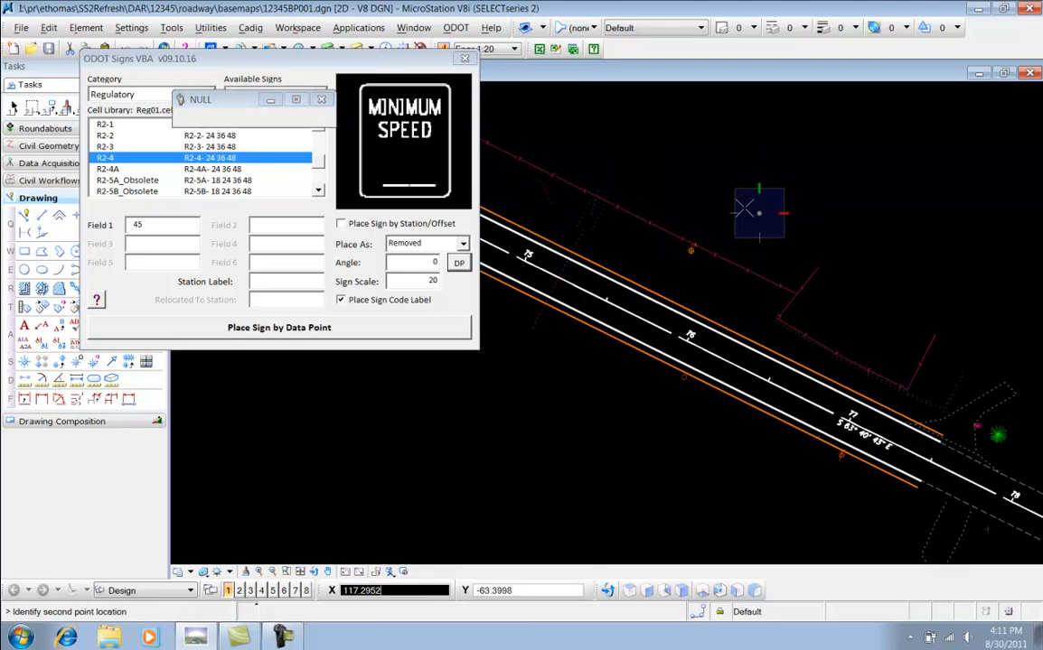
pyautogui.click(639, 150)
# Place the removed R2-4 sign by data point with size 24 above the roadway near station 76
pyautogui.click(443, 331)
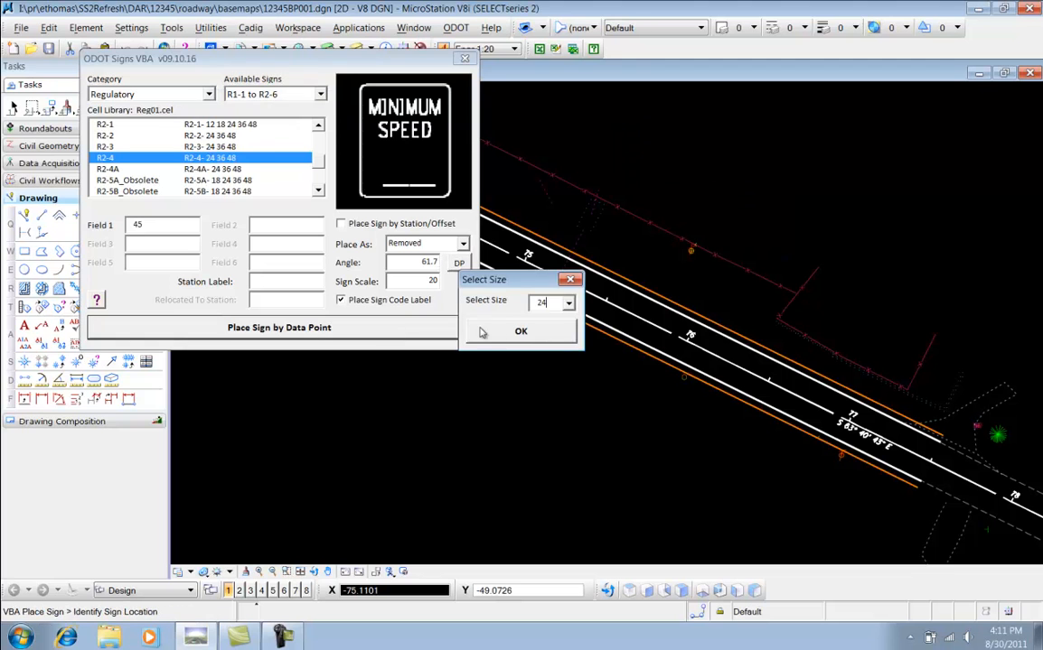
pyautogui.click(537, 335)
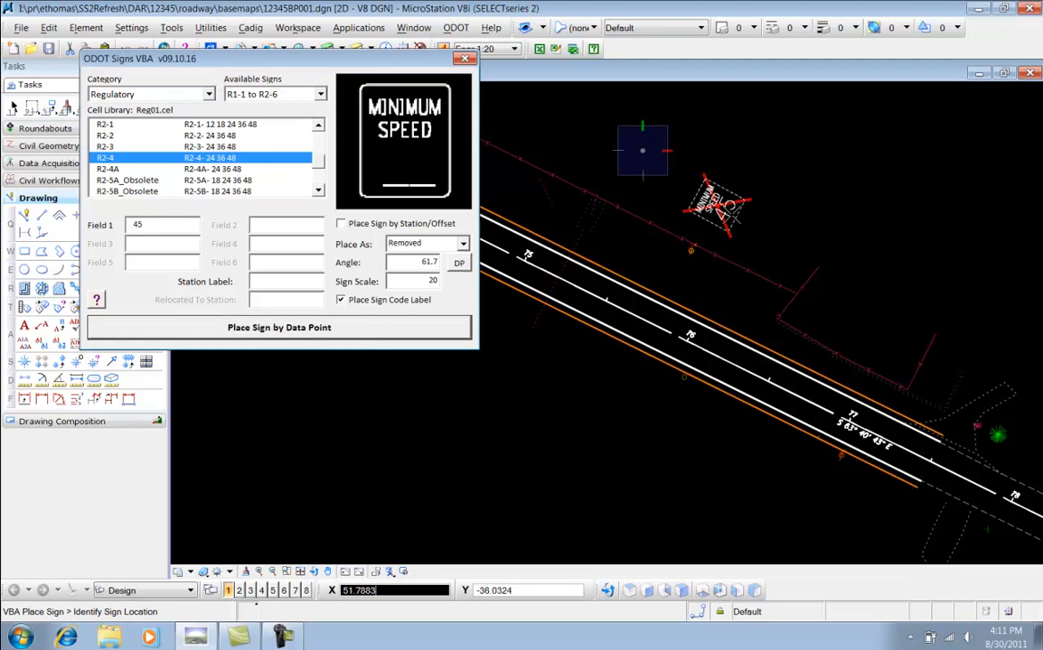
pyautogui.click(684, 193)
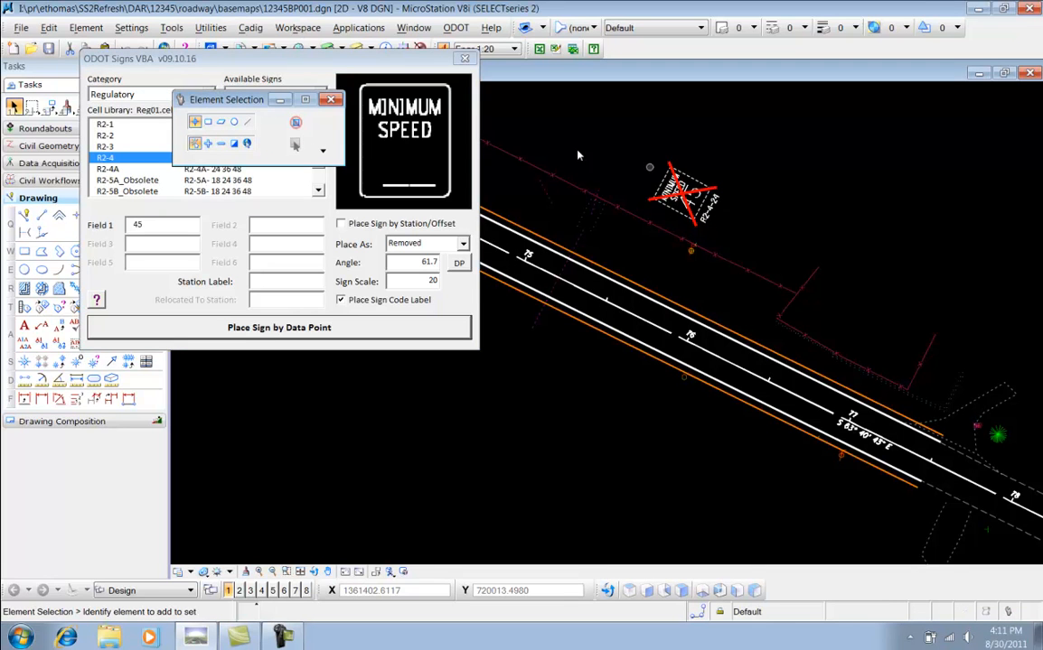
# Compare the Place As options offered for the R2-4A and R2-5A_Obsolete signs
pyautogui.click(365, 63)
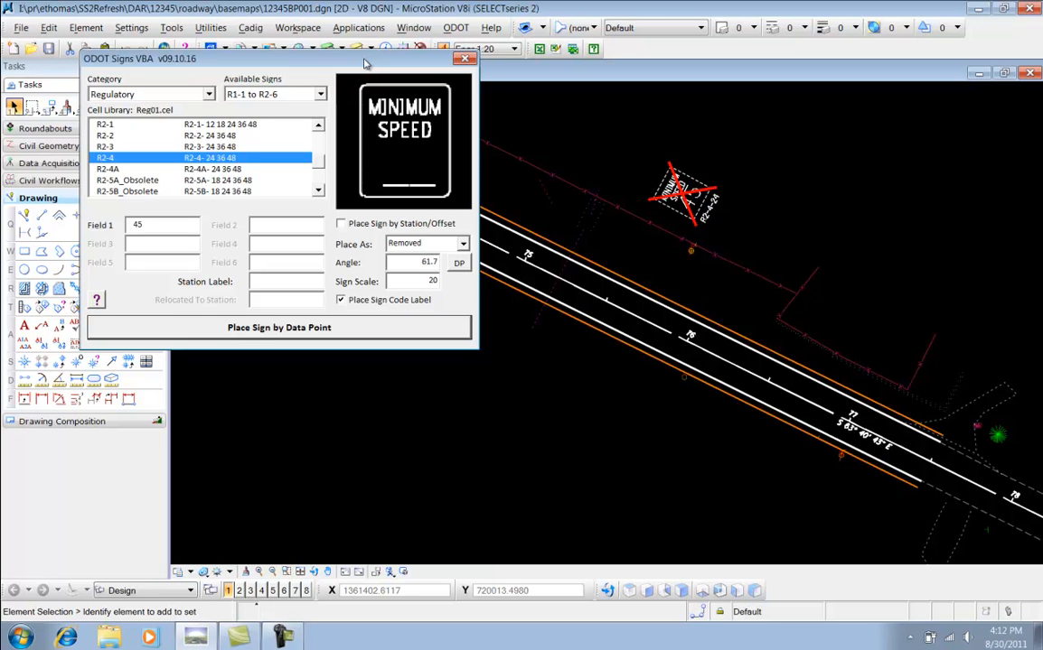
pyautogui.click(192, 169)
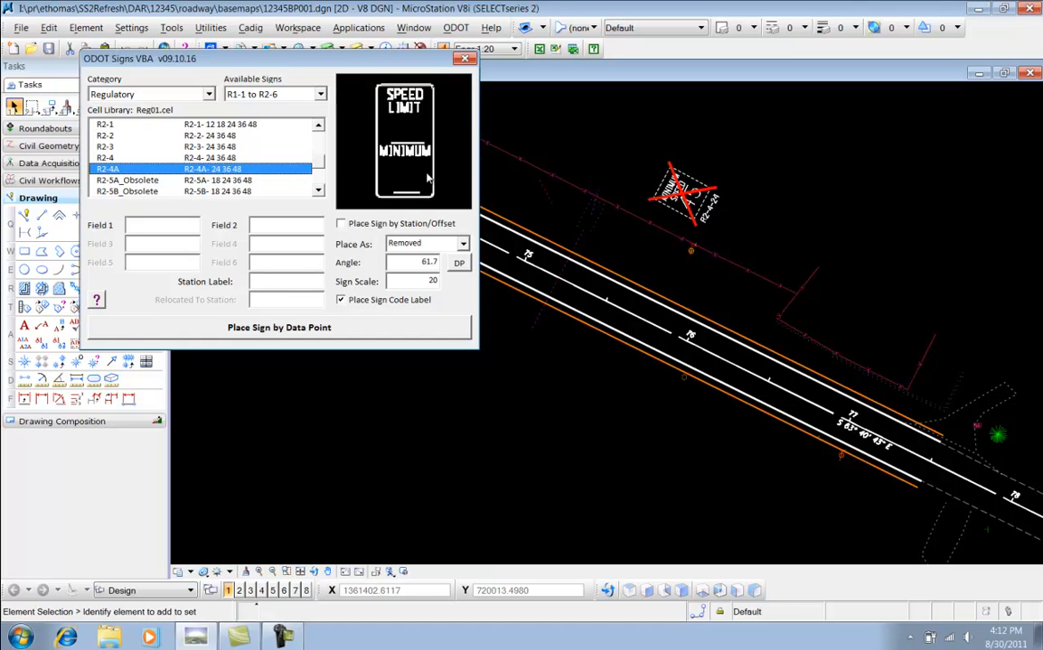
pyautogui.click(245, 181)
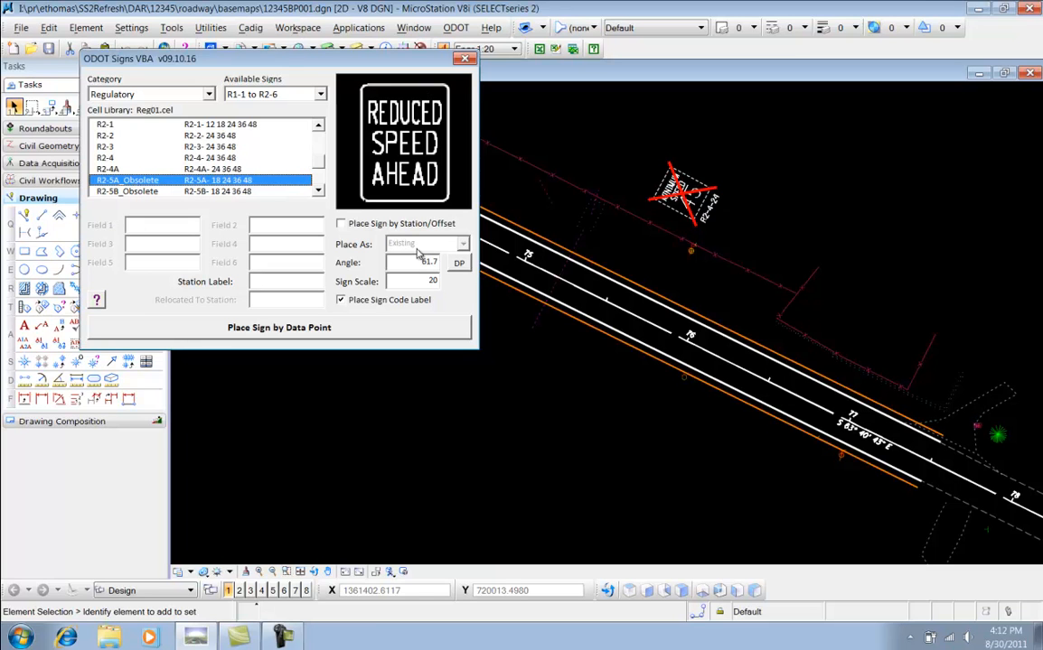
pyautogui.click(231, 168)
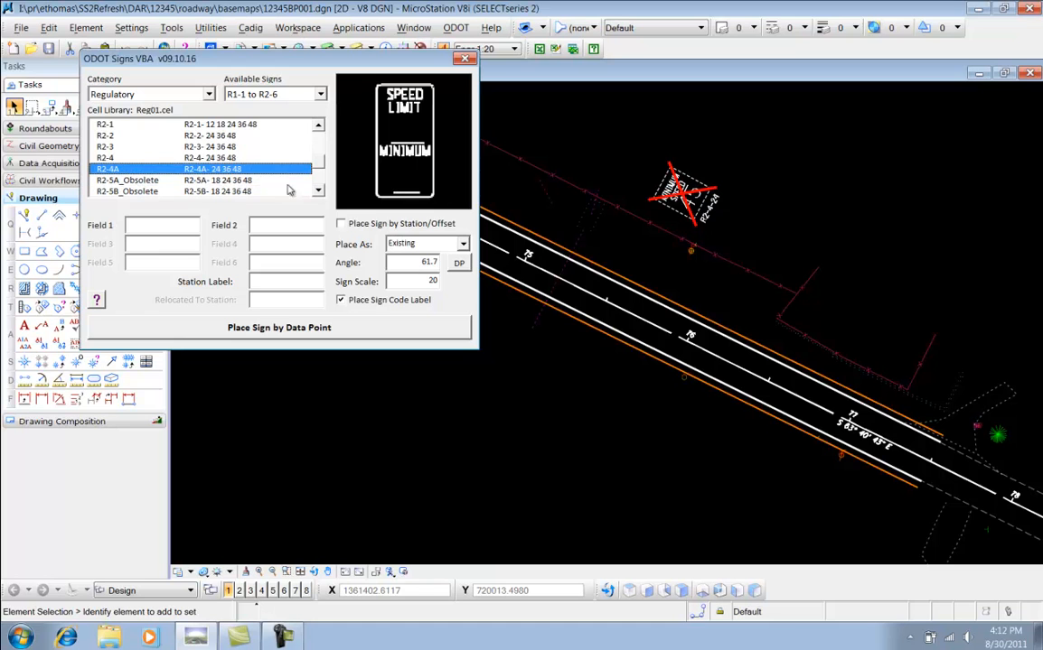
pyautogui.click(463, 245)
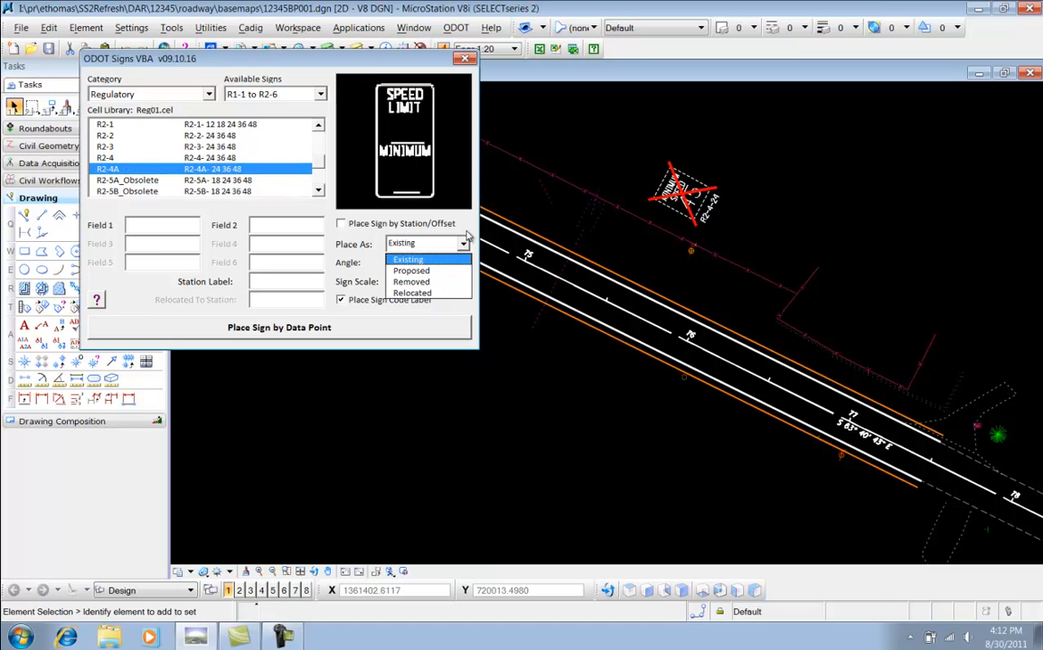
pyautogui.click(466, 224)
pyautogui.click(464, 225)
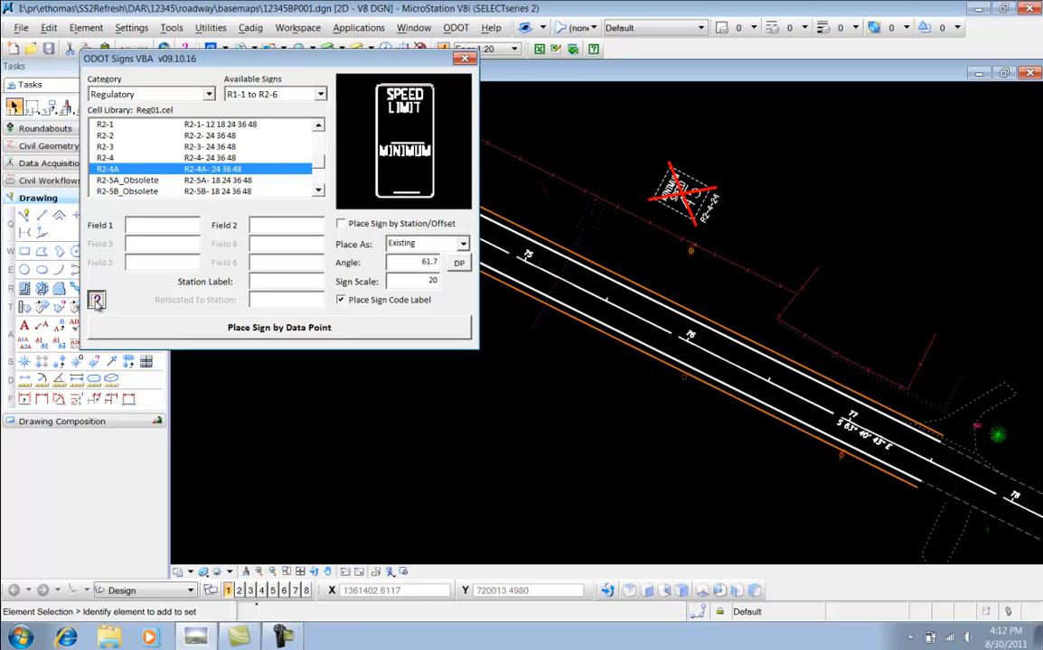
# Open the ODOT_Signs.pdf help document, enlarge its window and go to the Contacts section on page 12
pyautogui.click(96, 301)
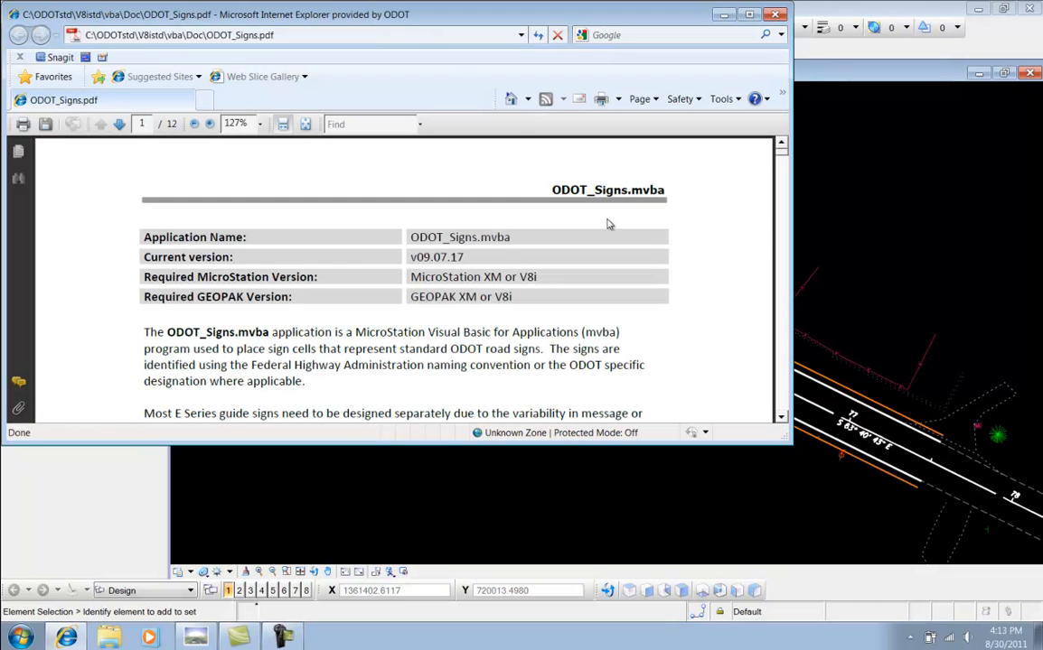
pyautogui.moveTo(780, 436); pyautogui.dragTo(991, 621)
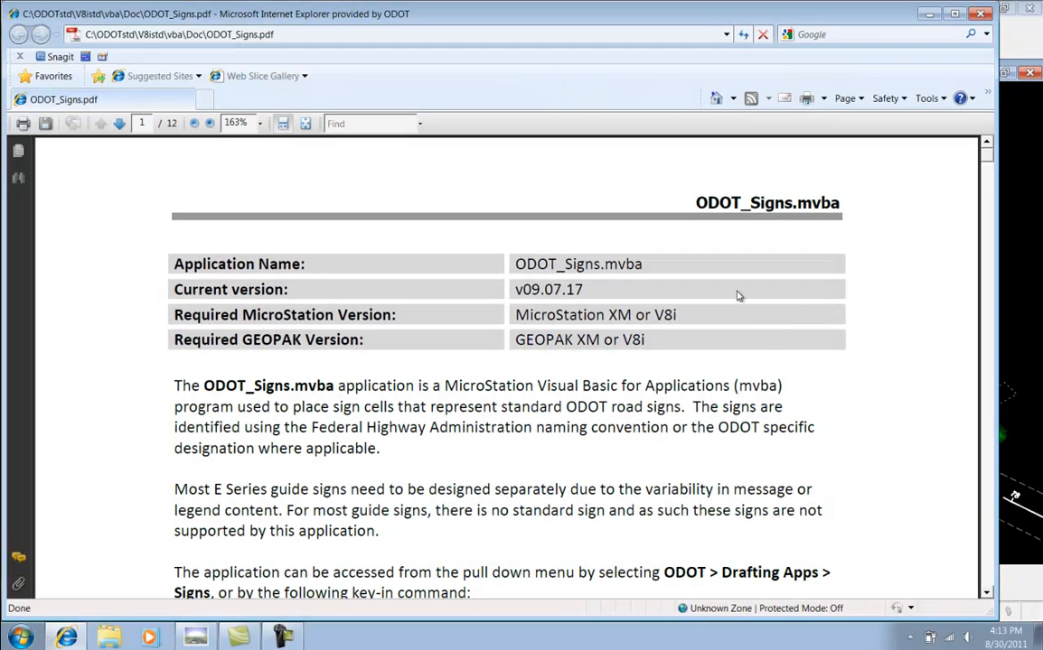
pyautogui.scroll(-3, 747, 226)
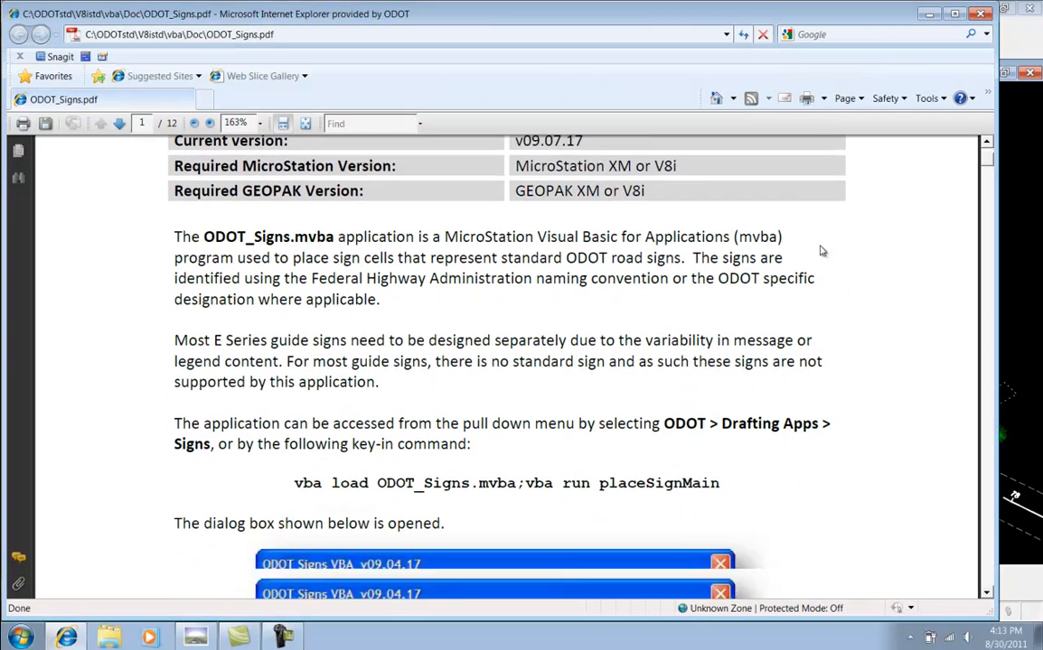
pyautogui.moveTo(989, 160); pyautogui.dragTo(973, 556)
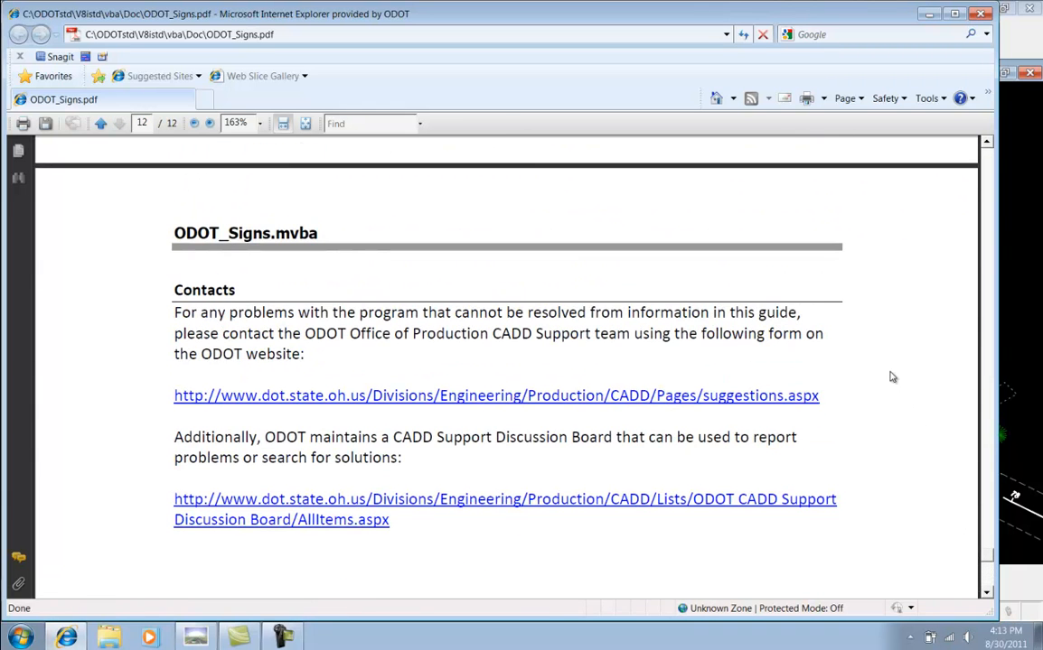